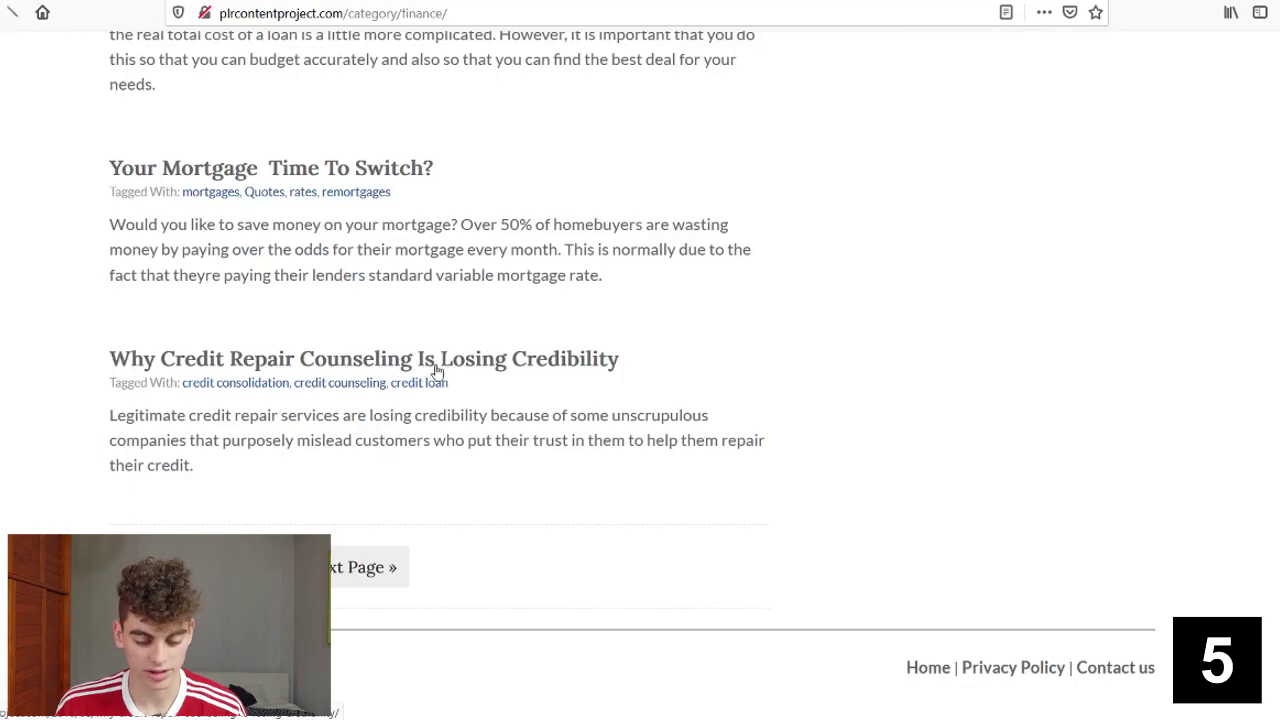
Step: Open the finance article "Why Credit Repair Counseling Is Losing Credibility" and skim its full text
left_click(436, 368)
scroll(600, 340, "down", 10)
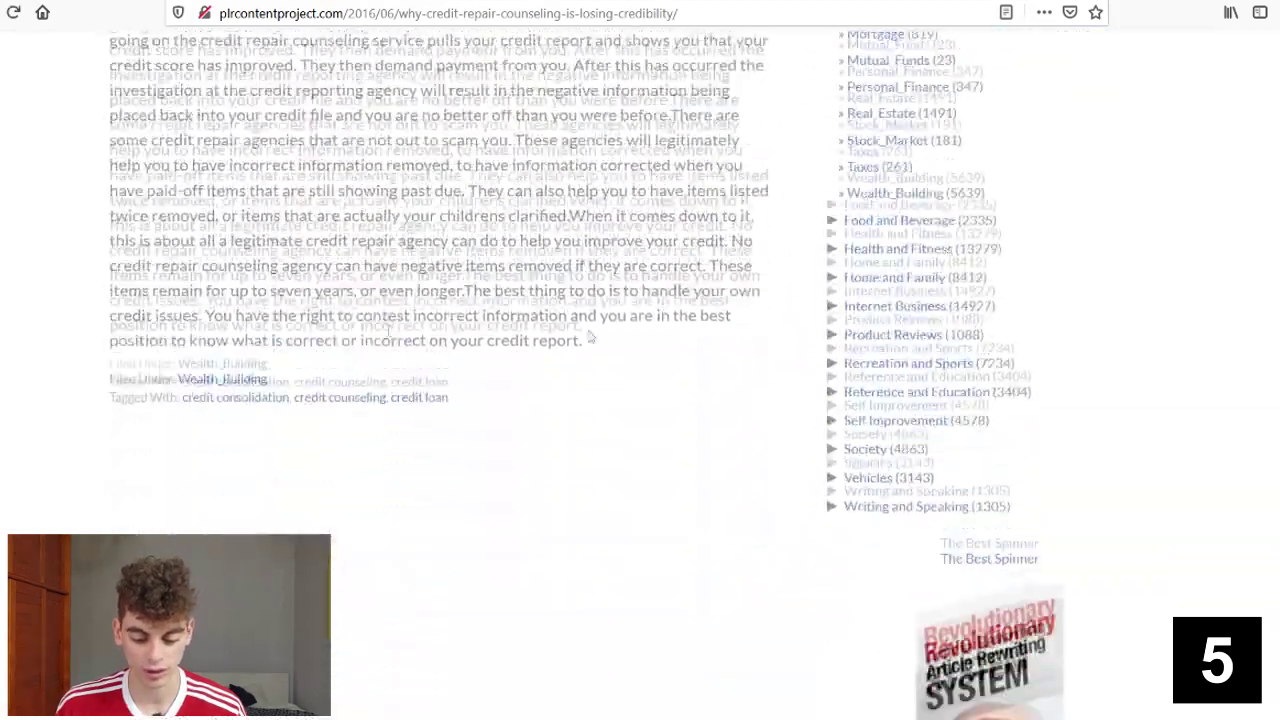
scroll(660, 337, "up", 10)
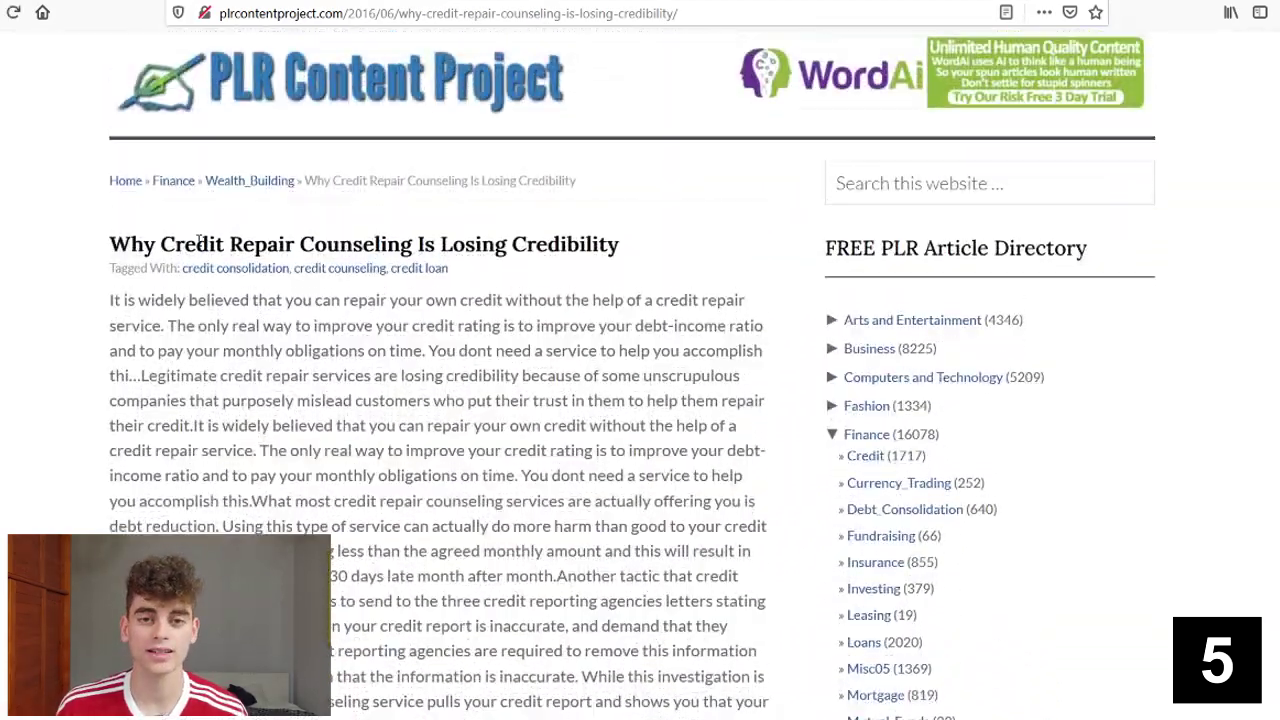
Step: Read through the credit repair article's title and body text to judge its content and length
scroll(199, 238, "down", 2)
left_click_drag(115, 197, 568, 616)
scroll(258, 353, "down", 6)
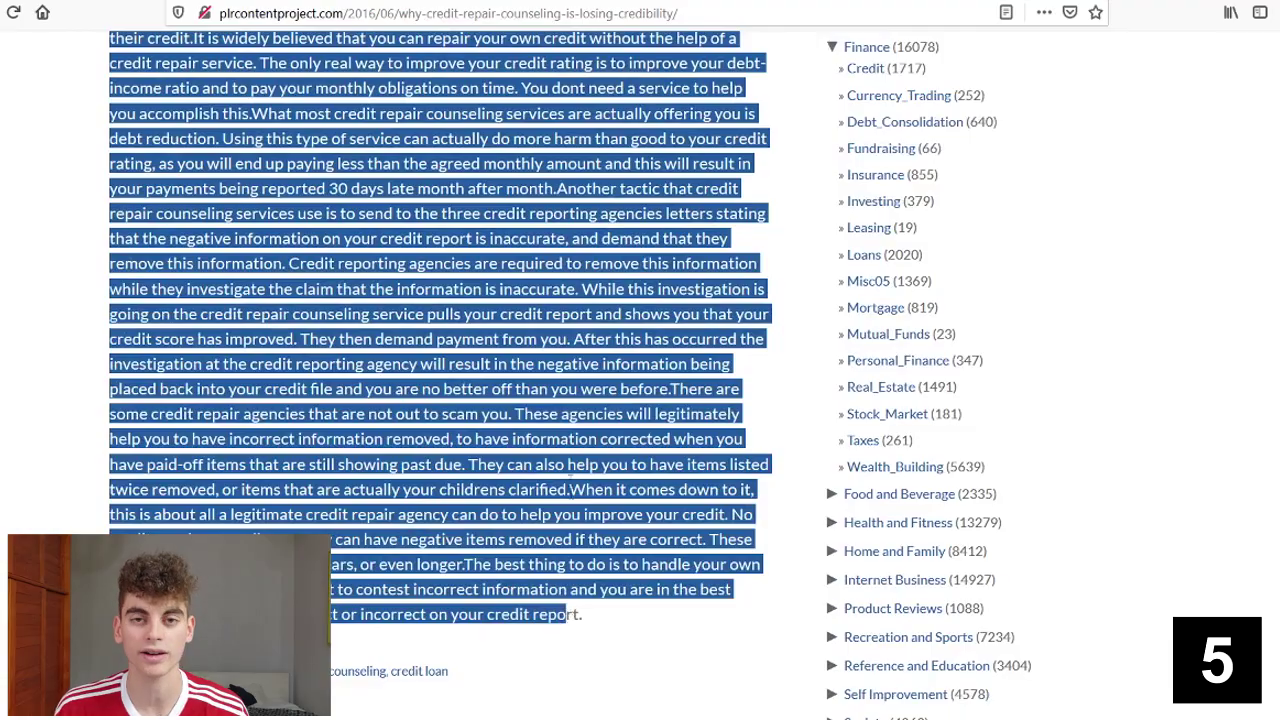
scroll(568, 614, "up", 4)
left_click_drag(153, 203, 306, 321)
left_click(117, 238)
scroll(60, 260, "up", 2)
left_click_drag(138, 363, 371, 525)
left_click(349, 475)
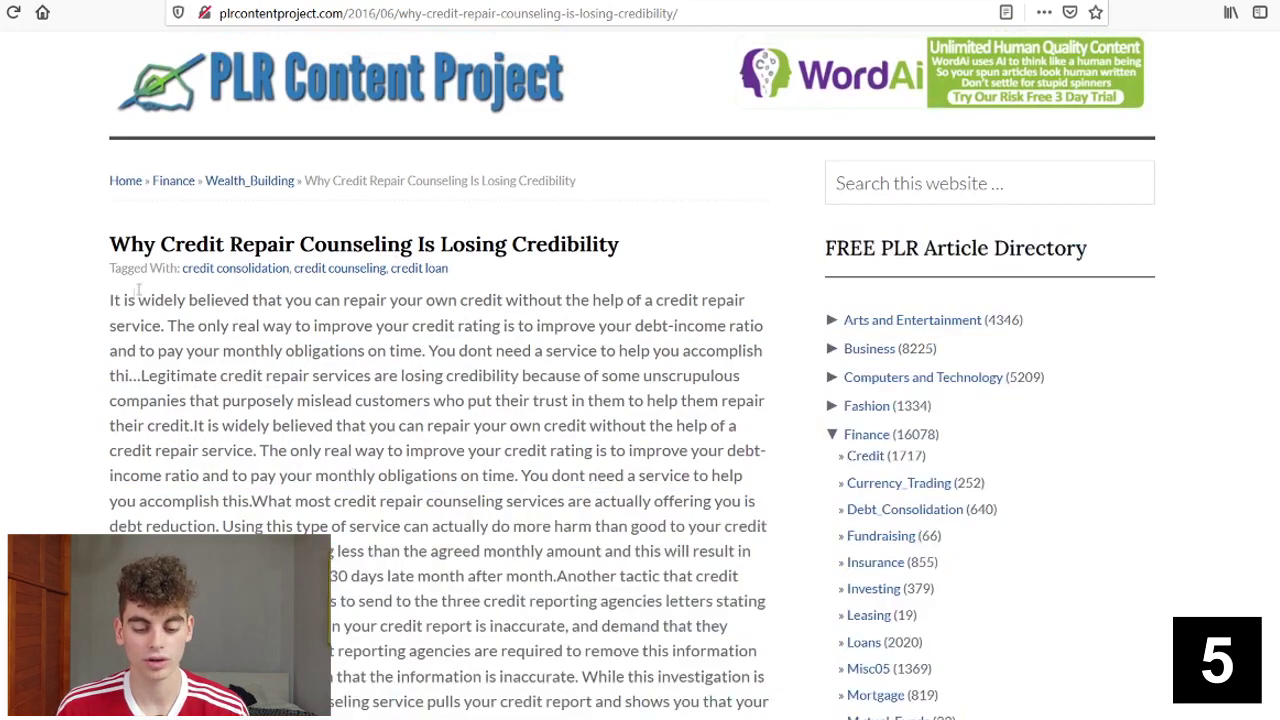
scroll(224, 325, "down", 2)
left_click_drag(113, 203, 477, 400)
scroll(477, 400, "down", 10)
scroll(371, 400, "up", 10)
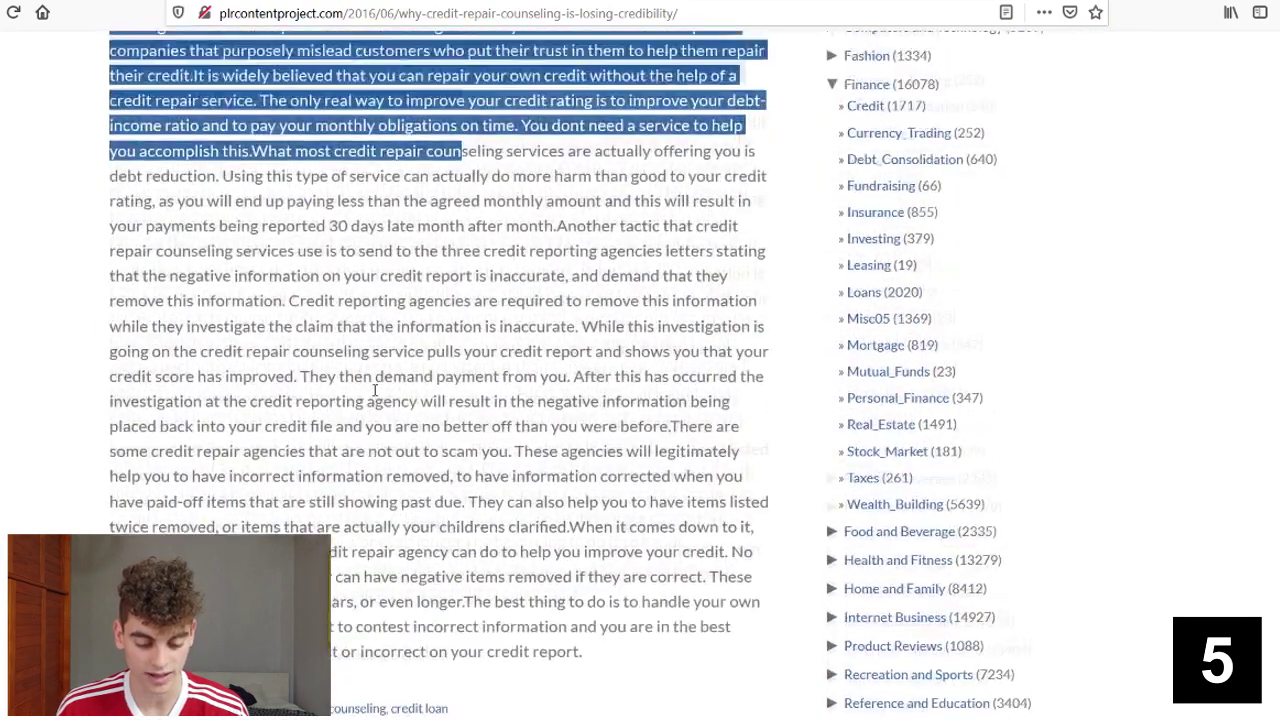
left_click(411, 420)
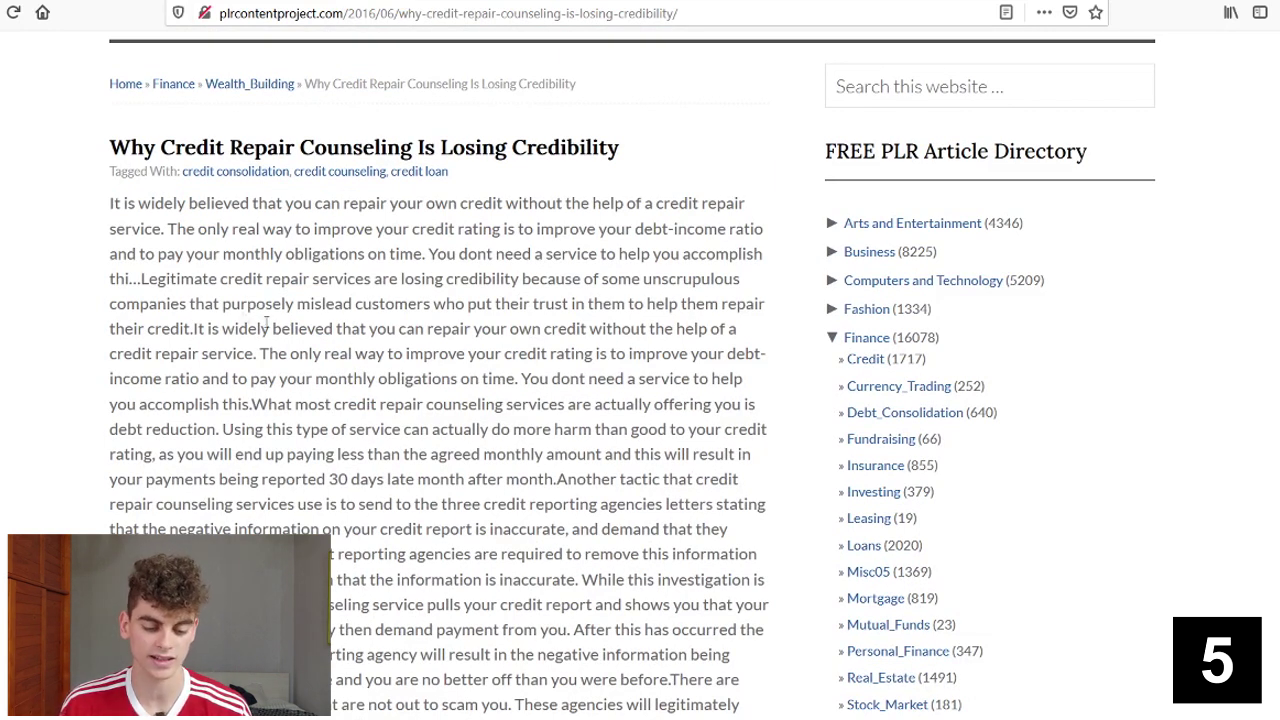
scroll(475, 266, "down", 2)
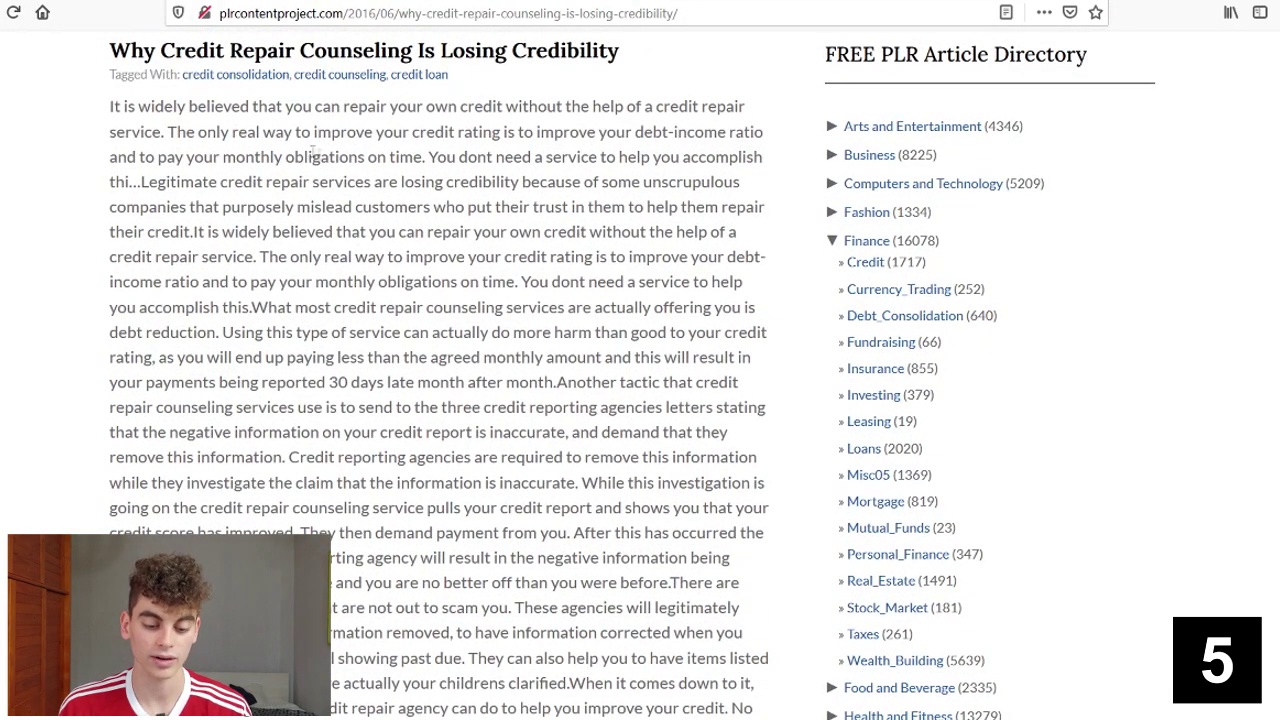
left_click_drag(308, 157, 307, 177)
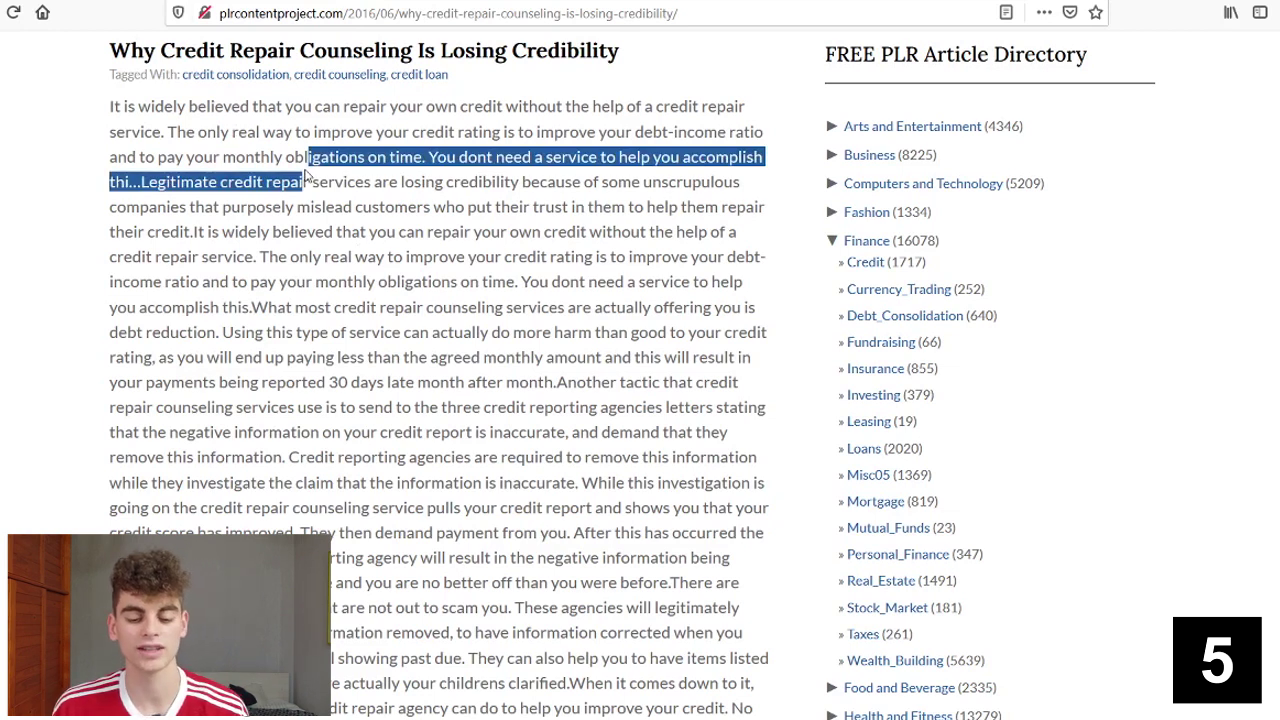
left_click(596, 257)
scroll(410, 207, "up", 2)
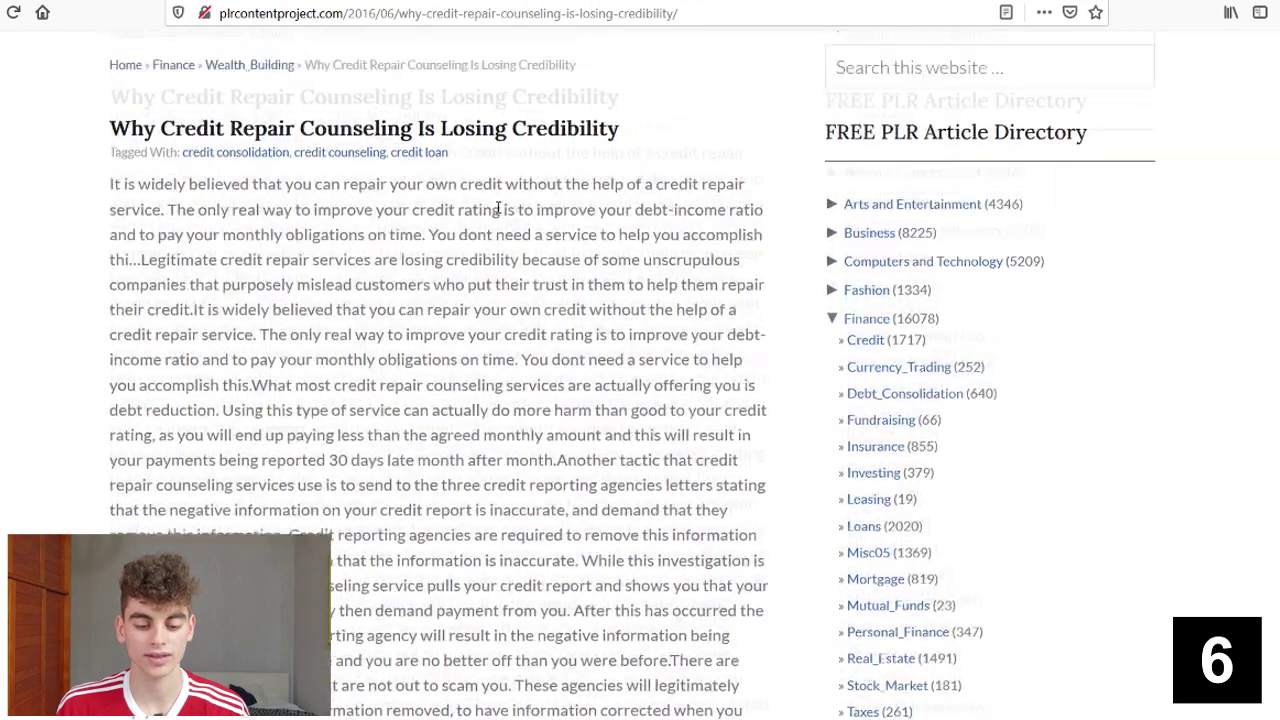
Step: Copy the web address of the credit repair article
left_click(464, 13)
key("ctrl+c")
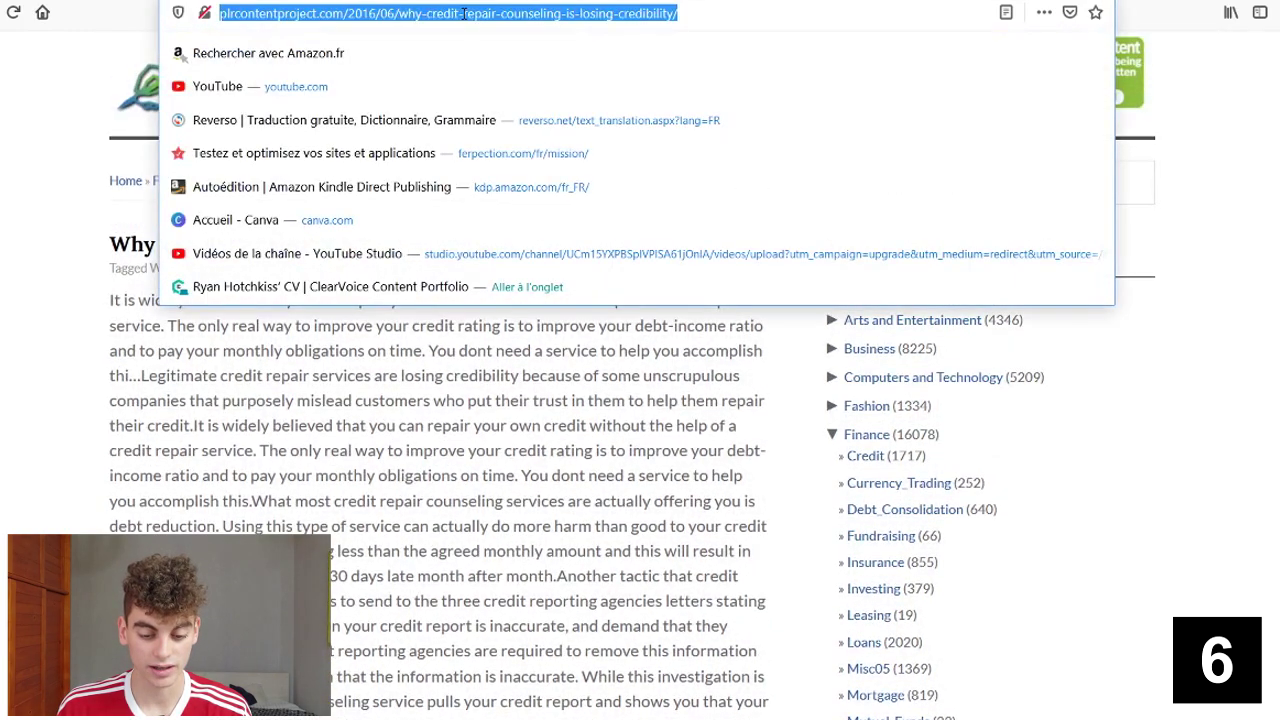
right_click(464, 13)
left_click(505, 72)
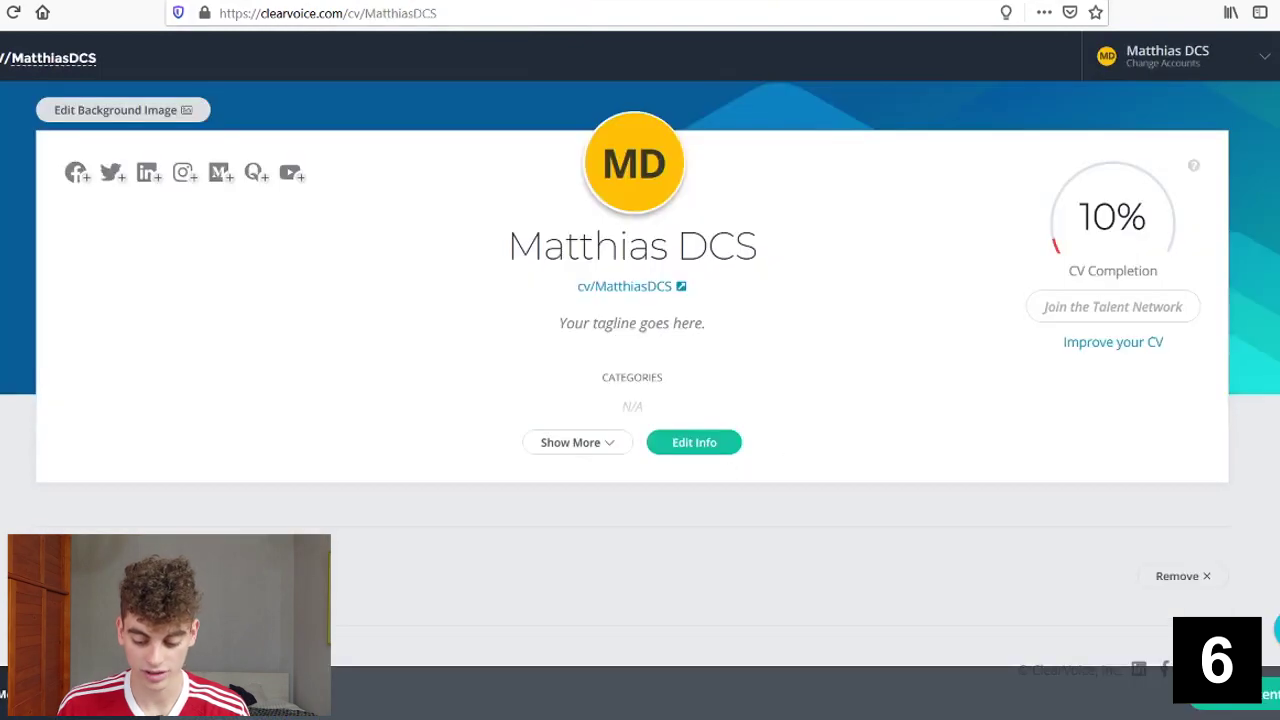
Step: On the ClearVoice CV page, add new content using the copied plrcontentproject.com article URL
left_click(1240, 693)
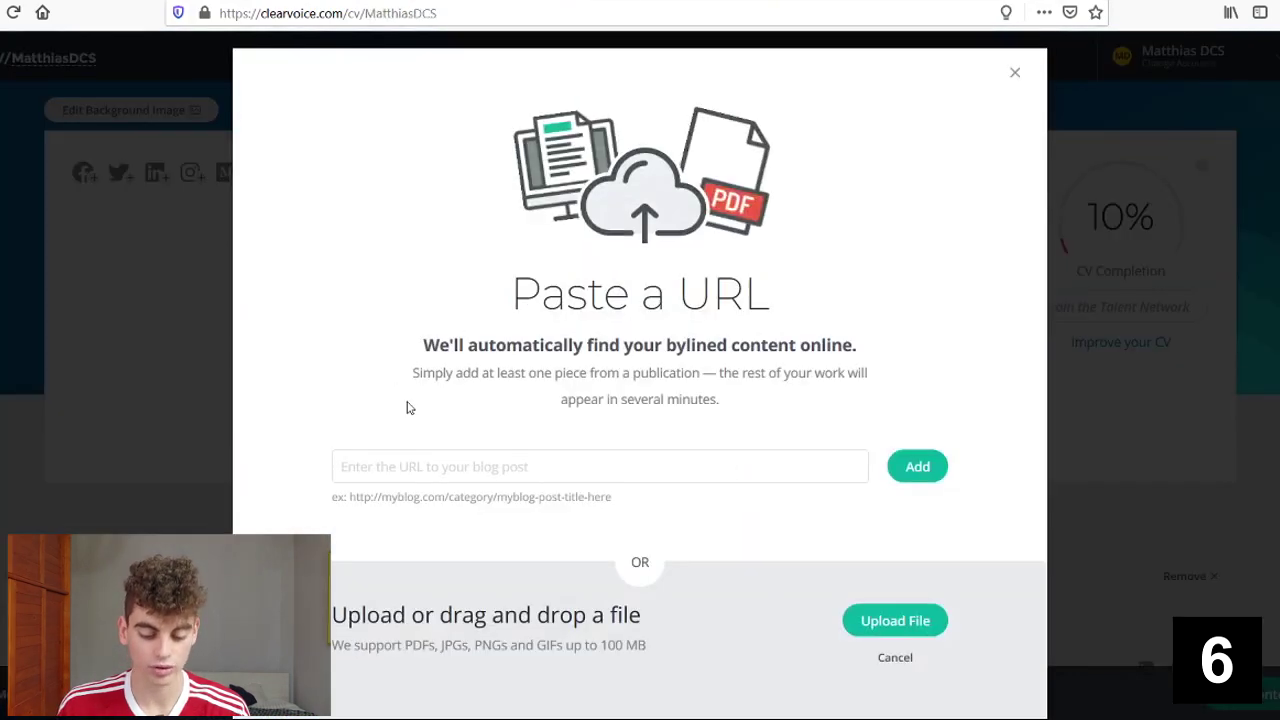
right_click(443, 469)
left_click(488, 535)
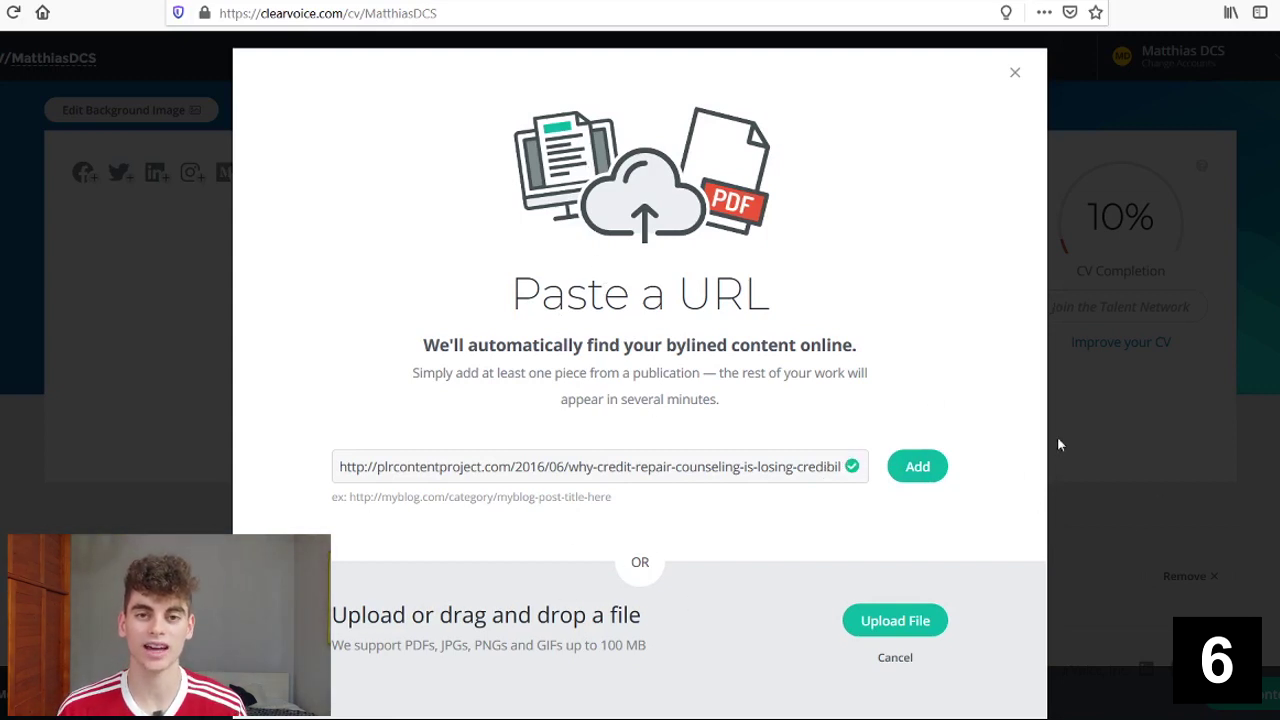
left_click(915, 465)
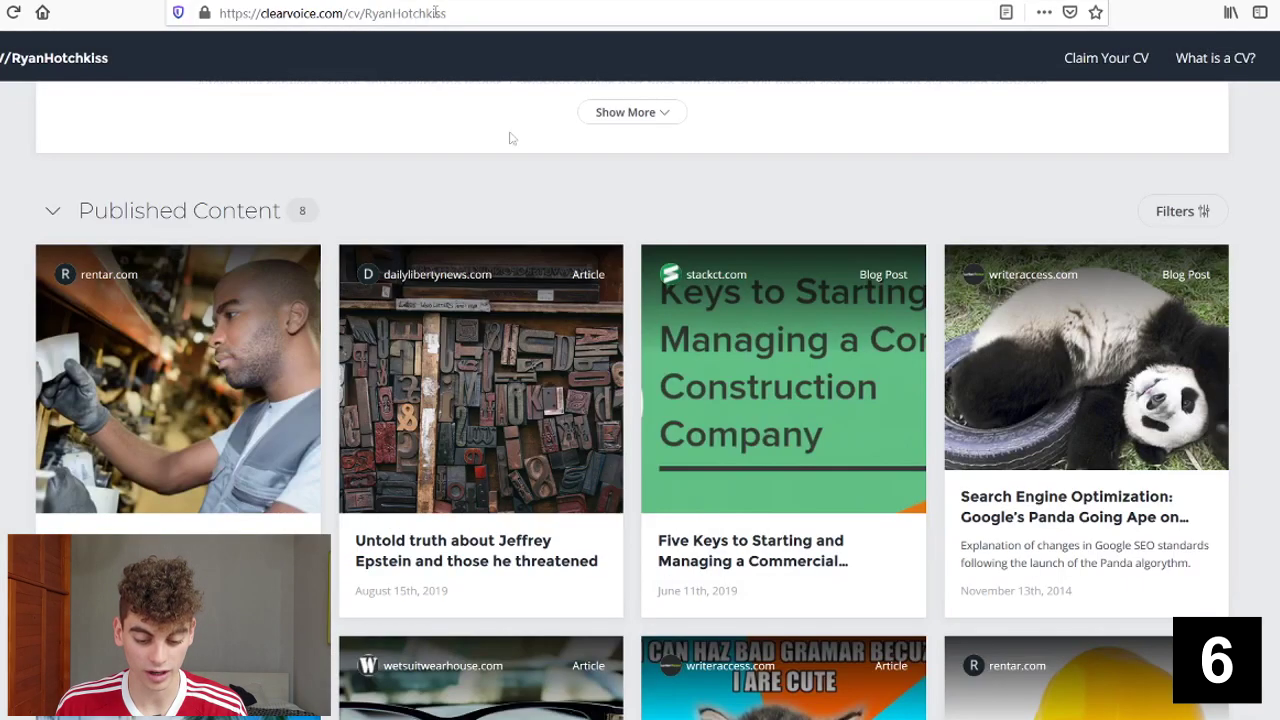
Step: Examine the Published Content section of the example writer's ClearVoice CV
scroll(205, 385, "down", 3)
scroll(205, 385, "up", 2)
scroll(287, 422, "up", 1)
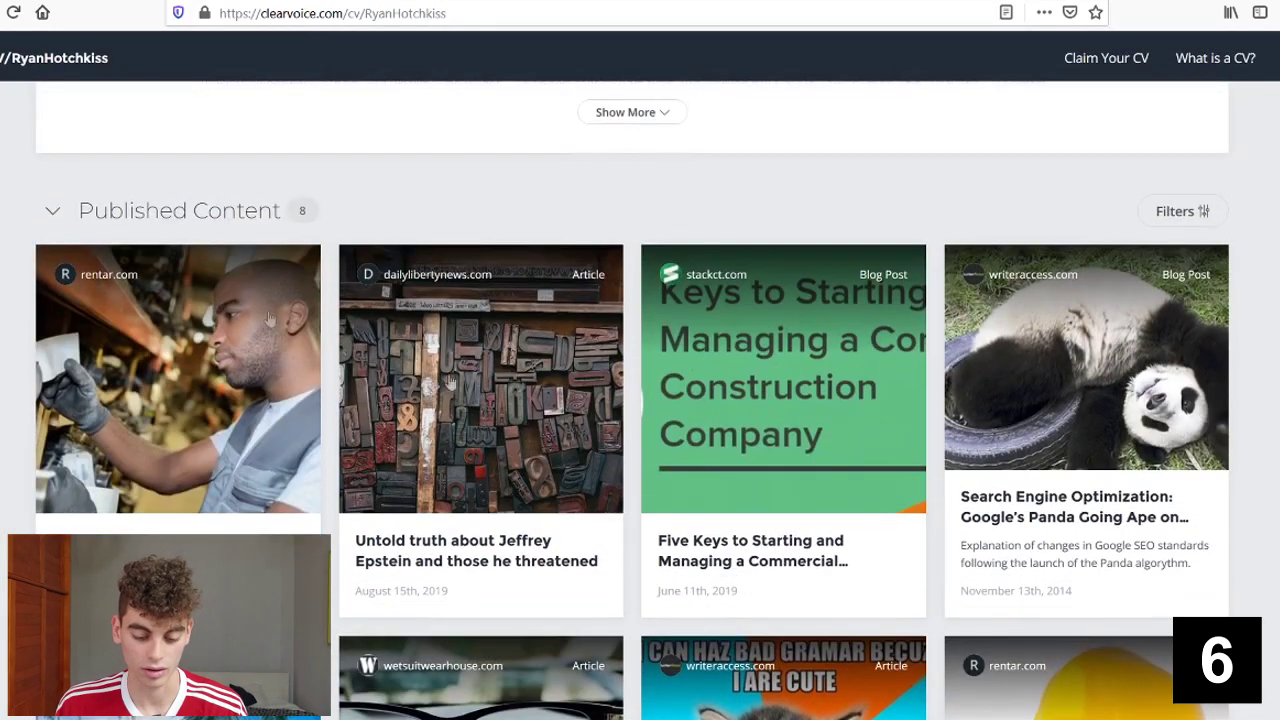
scroll(95, 422, "down", 2)
scroll(684, 515, "down", 1)
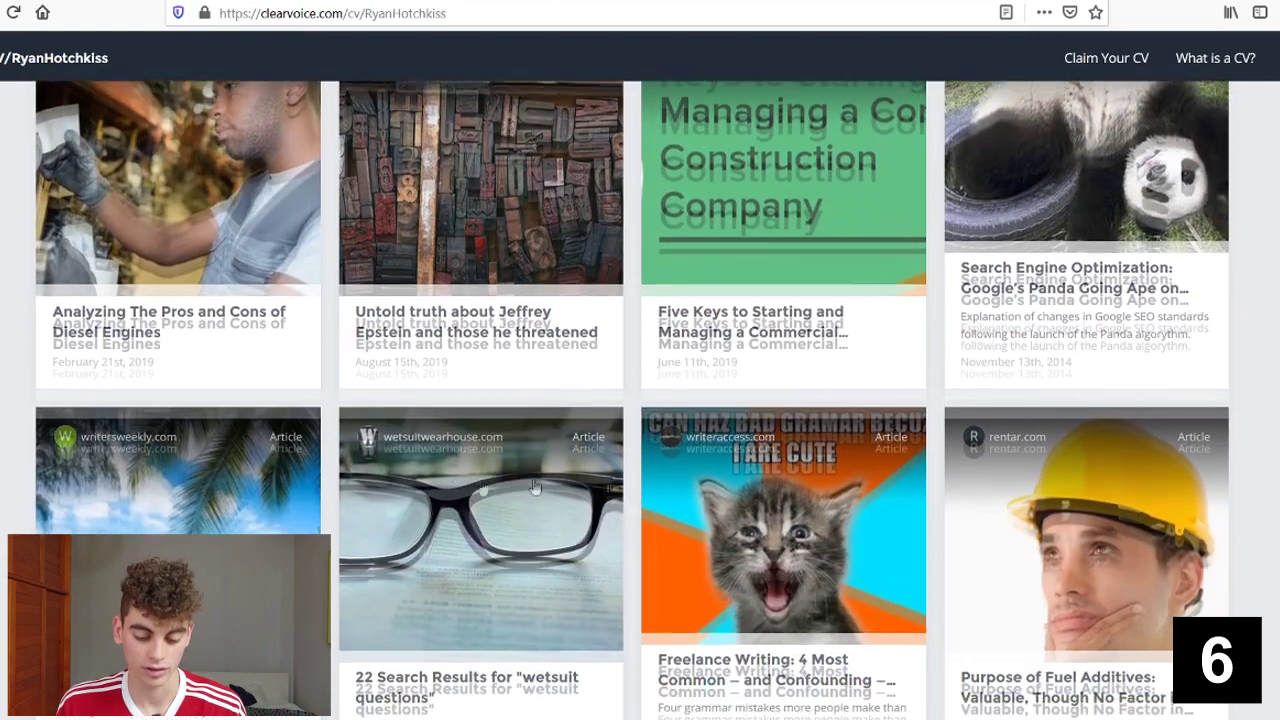
scroll(783, 597, "up", 3)
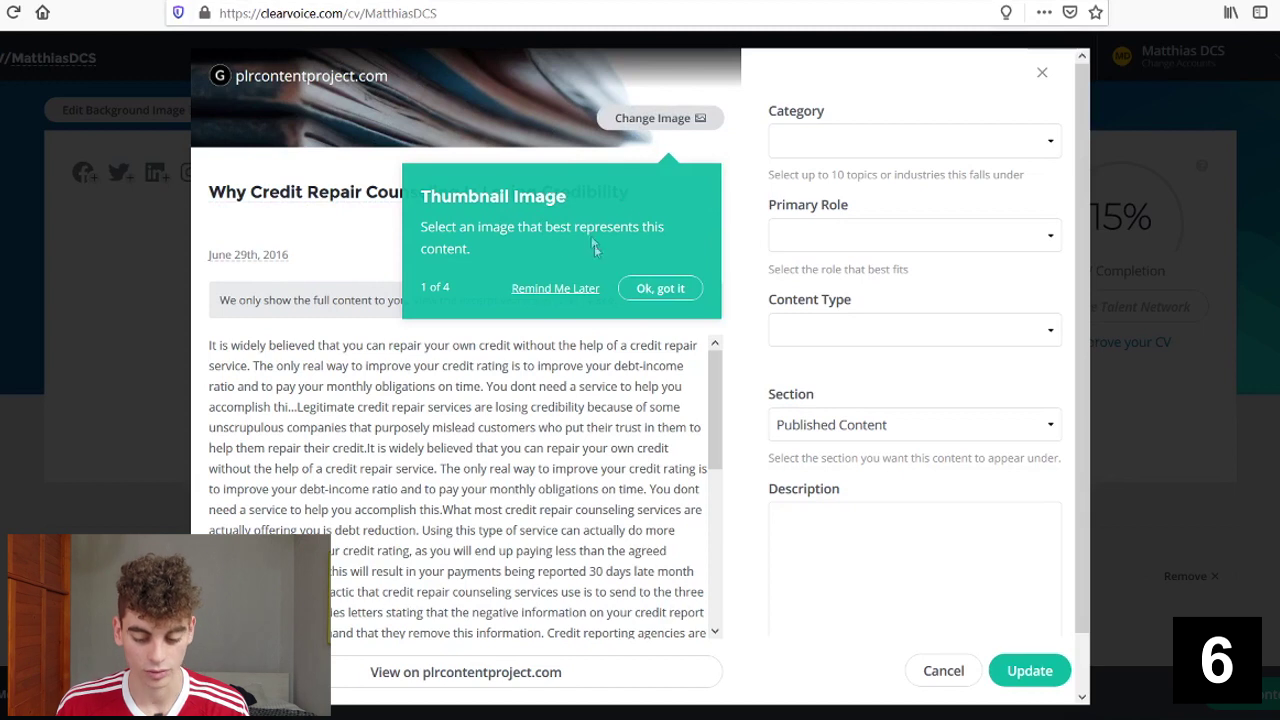
Step: Postpone the thumbnail image tip and compare the imported article's title and text with the original page
left_click(557, 290)
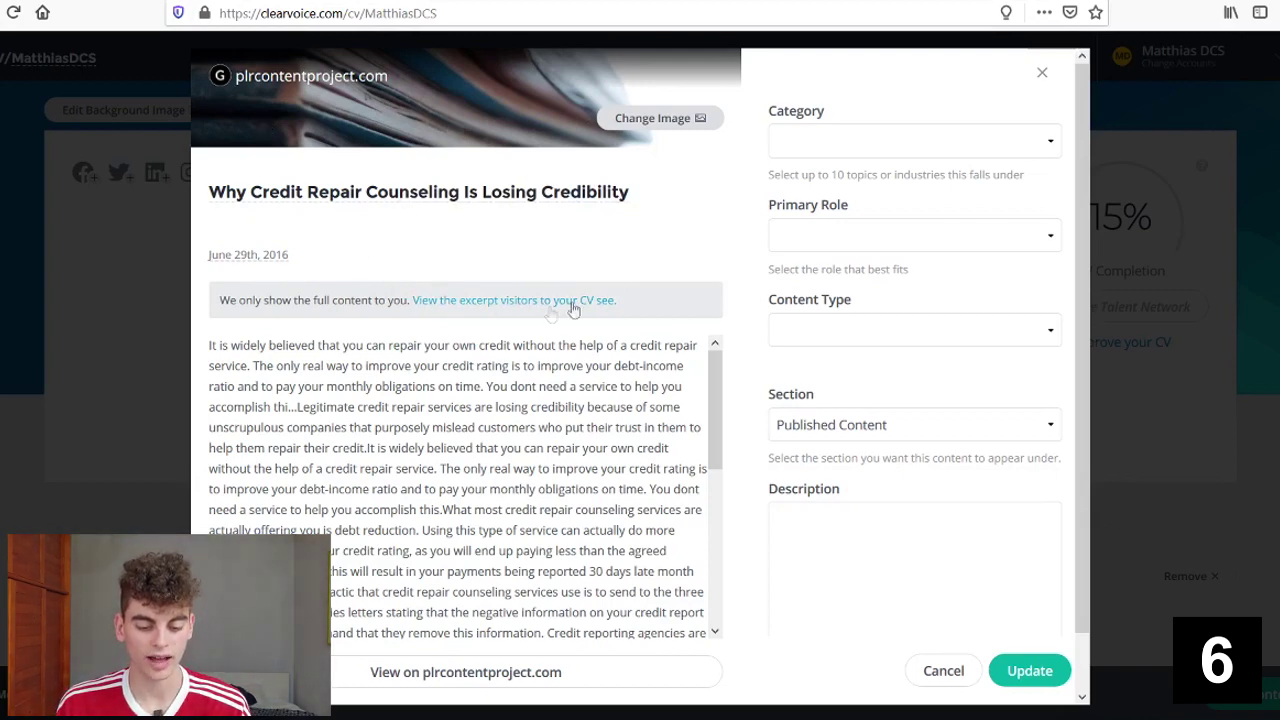
scroll(481, 421, "down", 10)
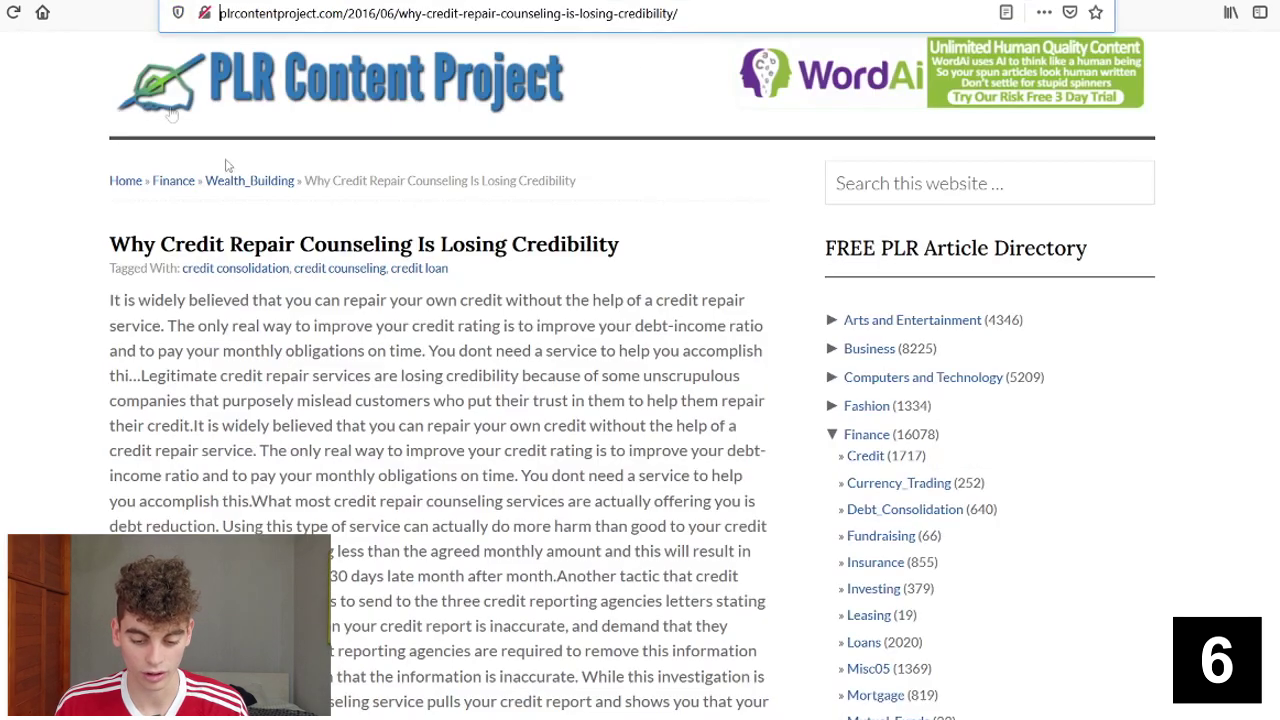
left_click_drag(97, 251, 432, 245)
left_click(440, 246)
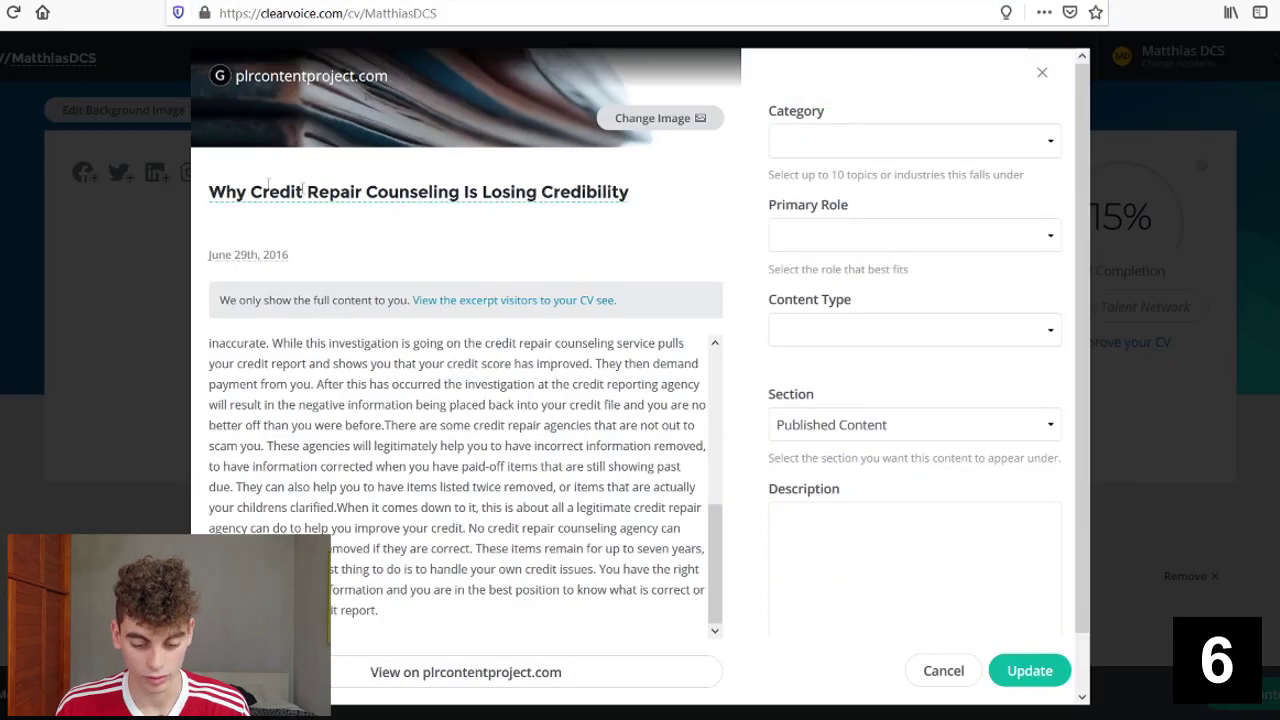
scroll(448, 344, "down", 1)
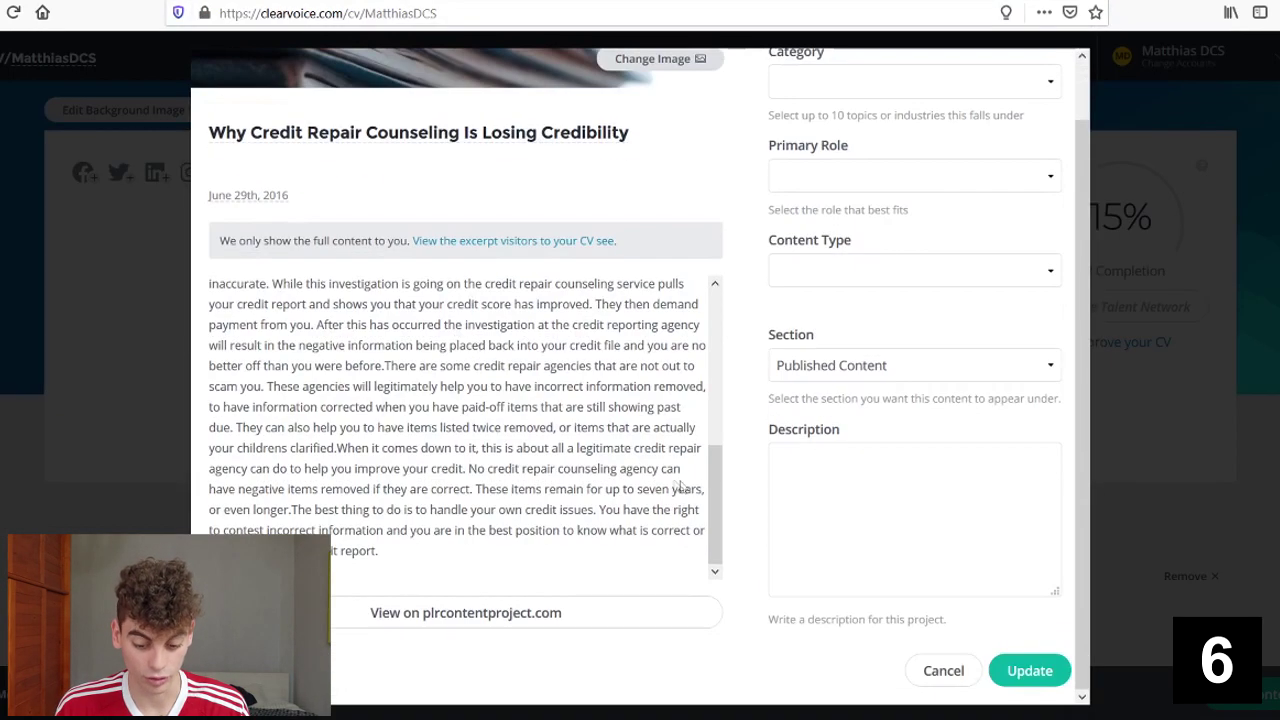
left_click_drag(715, 500, 703, 288)
scroll(703, 288, "down", 10)
scroll(703, 288, "up", 10)
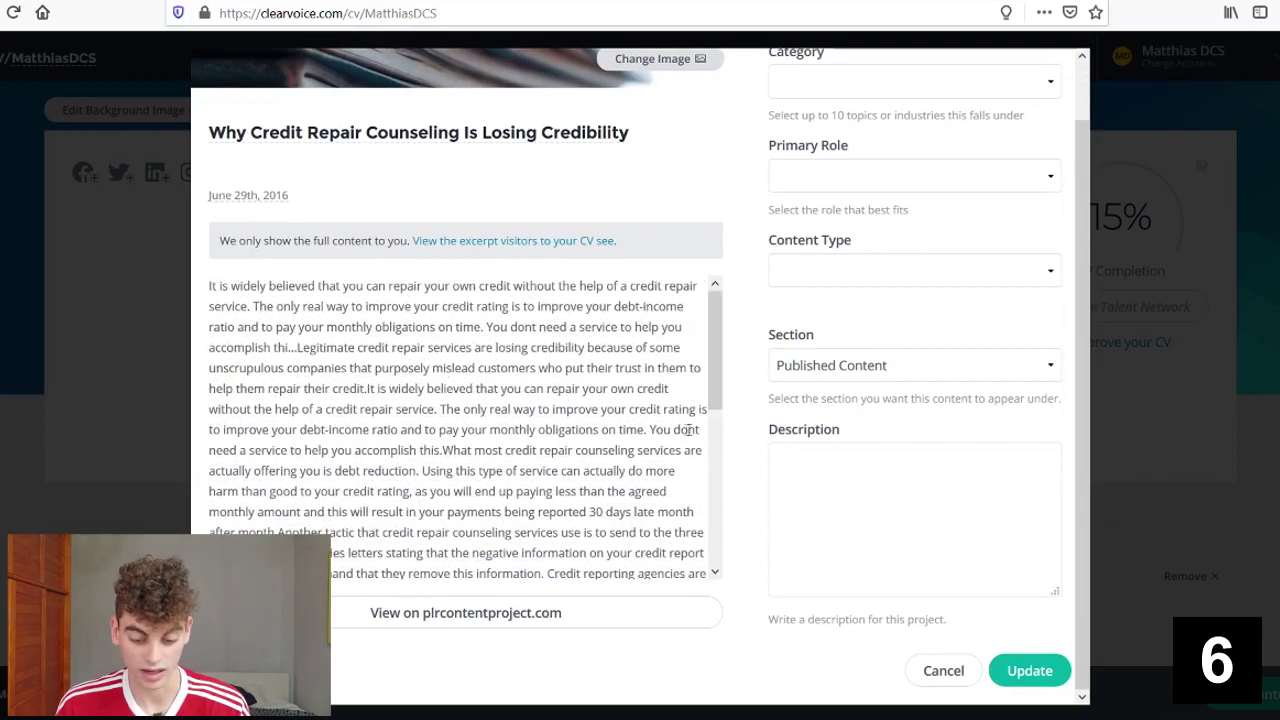
scroll(545, 346, "down", 10)
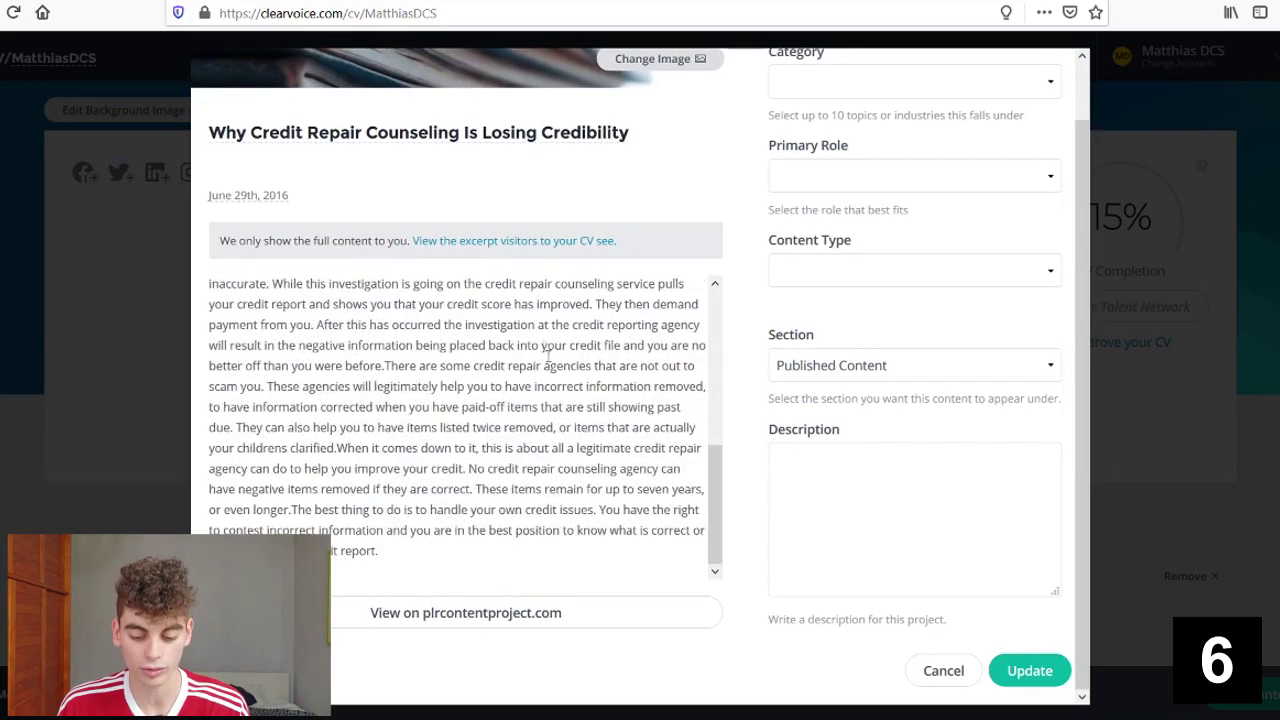
scroll(545, 346, "up", 12)
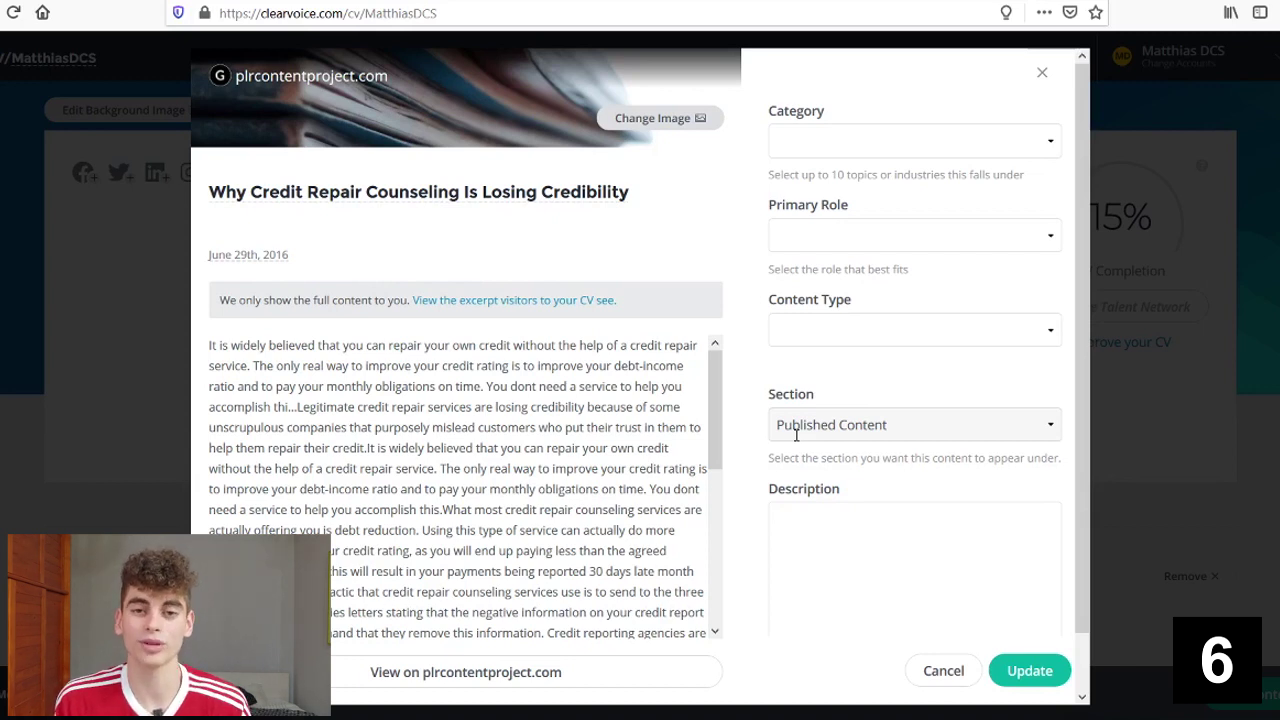
Step: Assign the Personal Finance category from the Finance group to the imported article
left_click(872, 150)
scroll(900, 235, "down", 3)
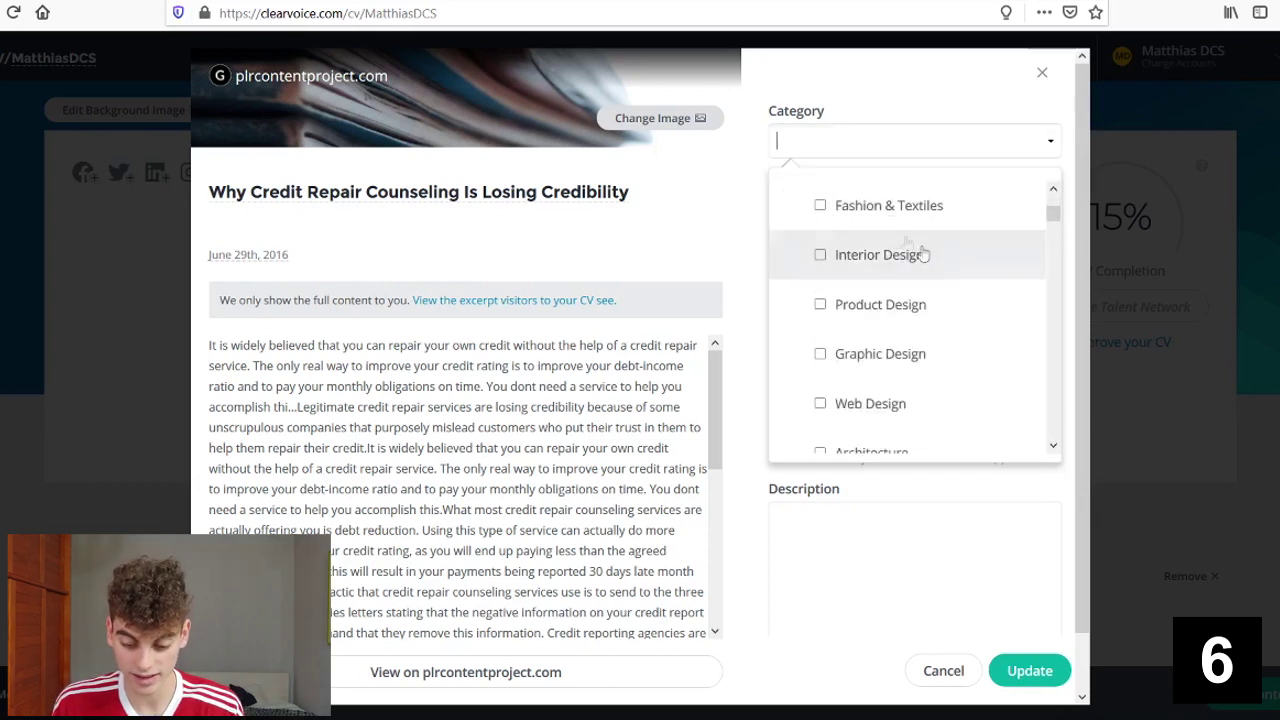
scroll(920, 290, "down", 3)
scroll(963, 294, "up", 3)
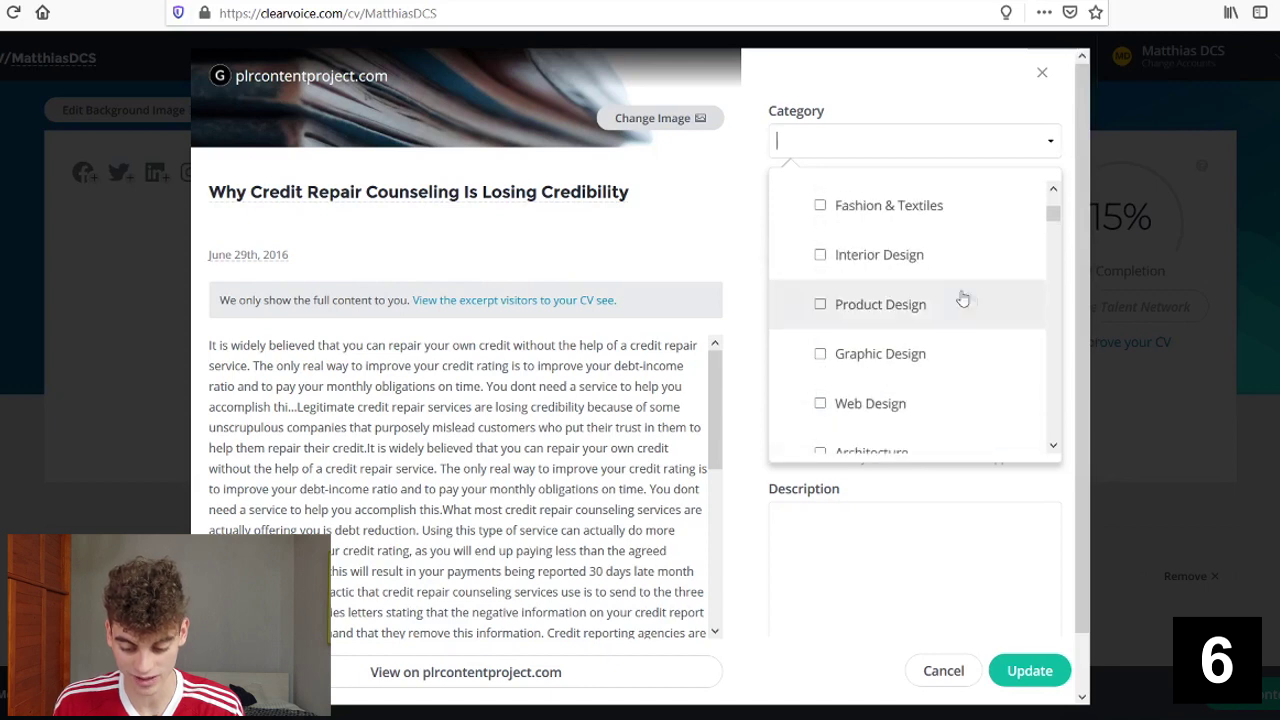
scroll(946, 288, "down", 3)
scroll(946, 288, "down", 10)
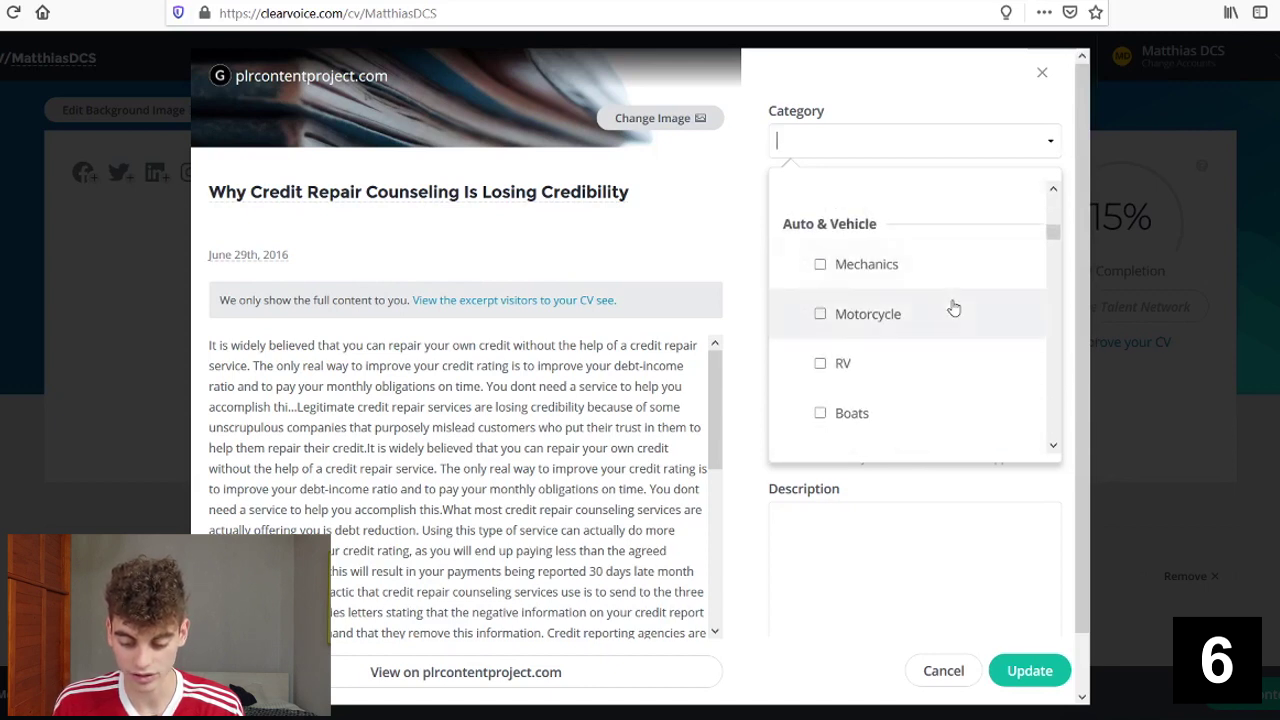
scroll(900, 265, "up", 2)
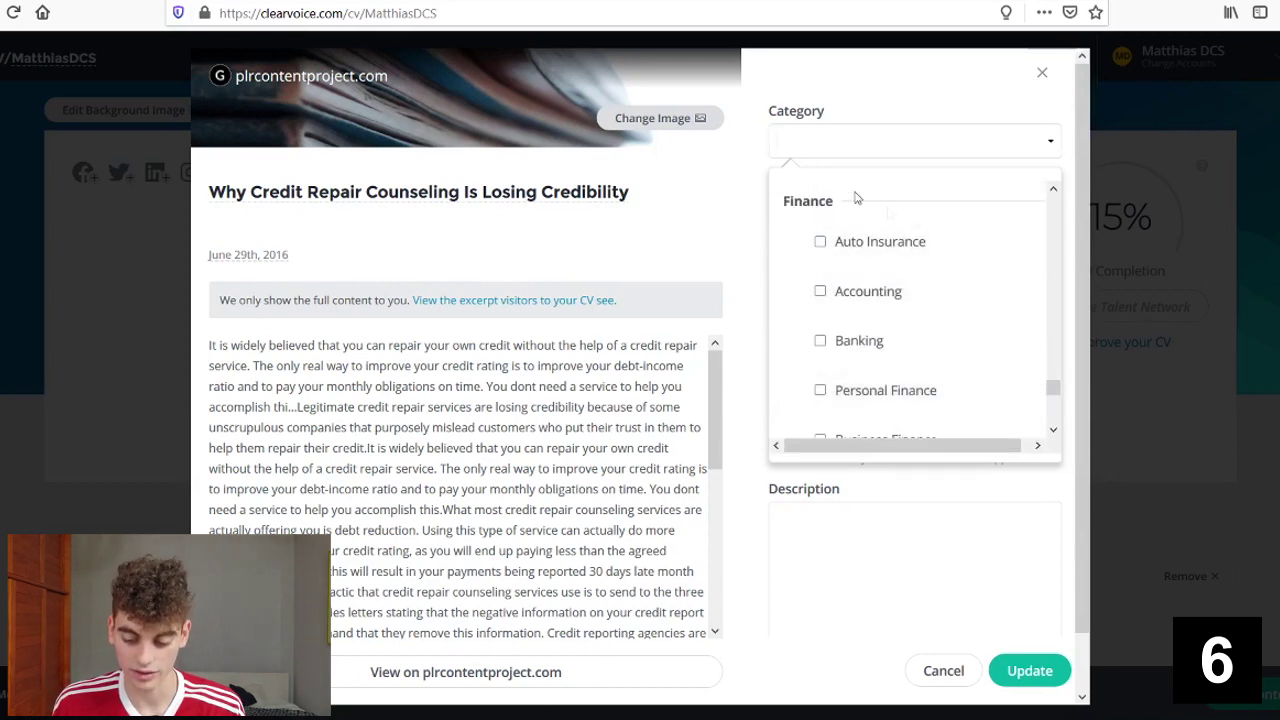
scroll(820, 250, "down", 2)
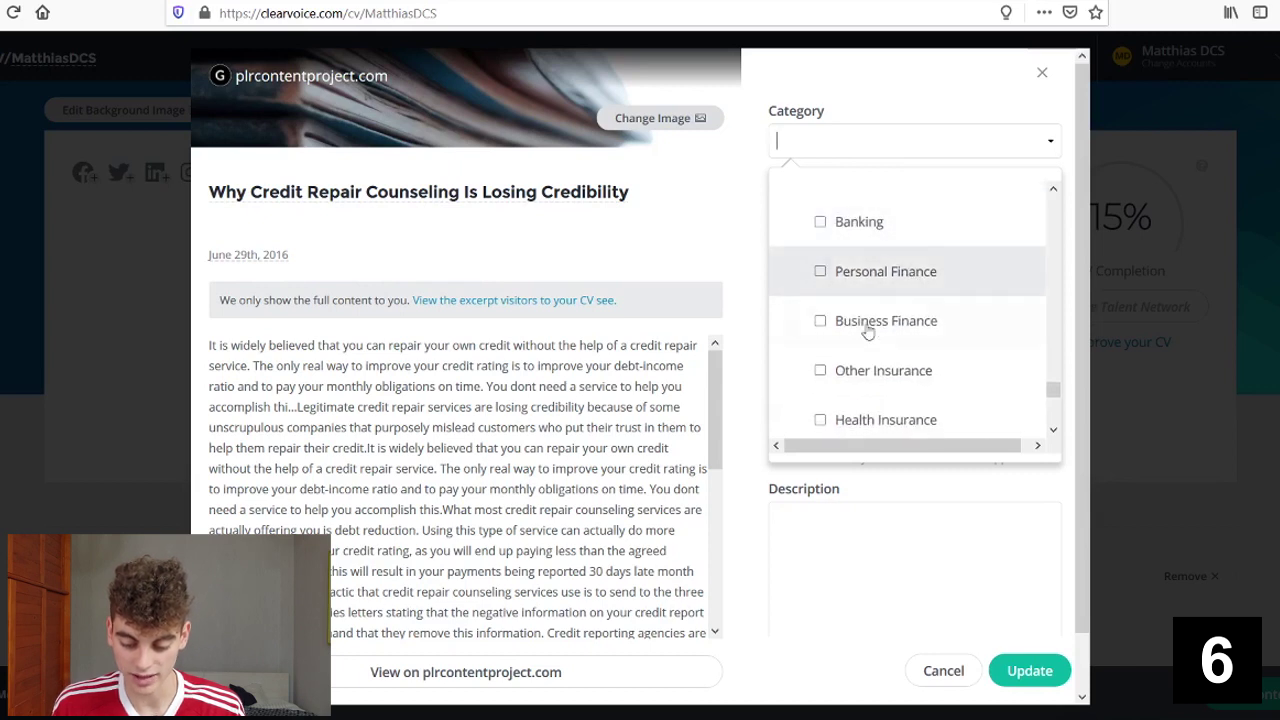
scroll(905, 318, "down", 2)
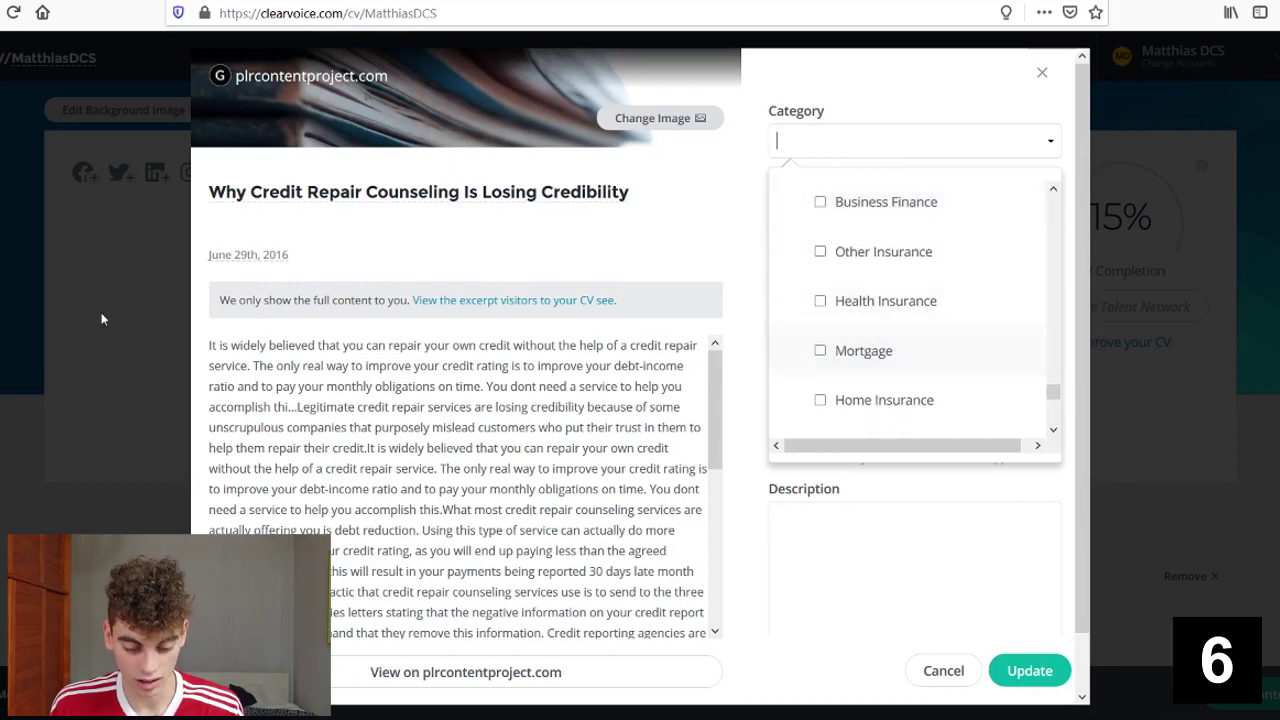
scroll(412, 486, "down", 3)
scroll(254, 427, "up", 3)
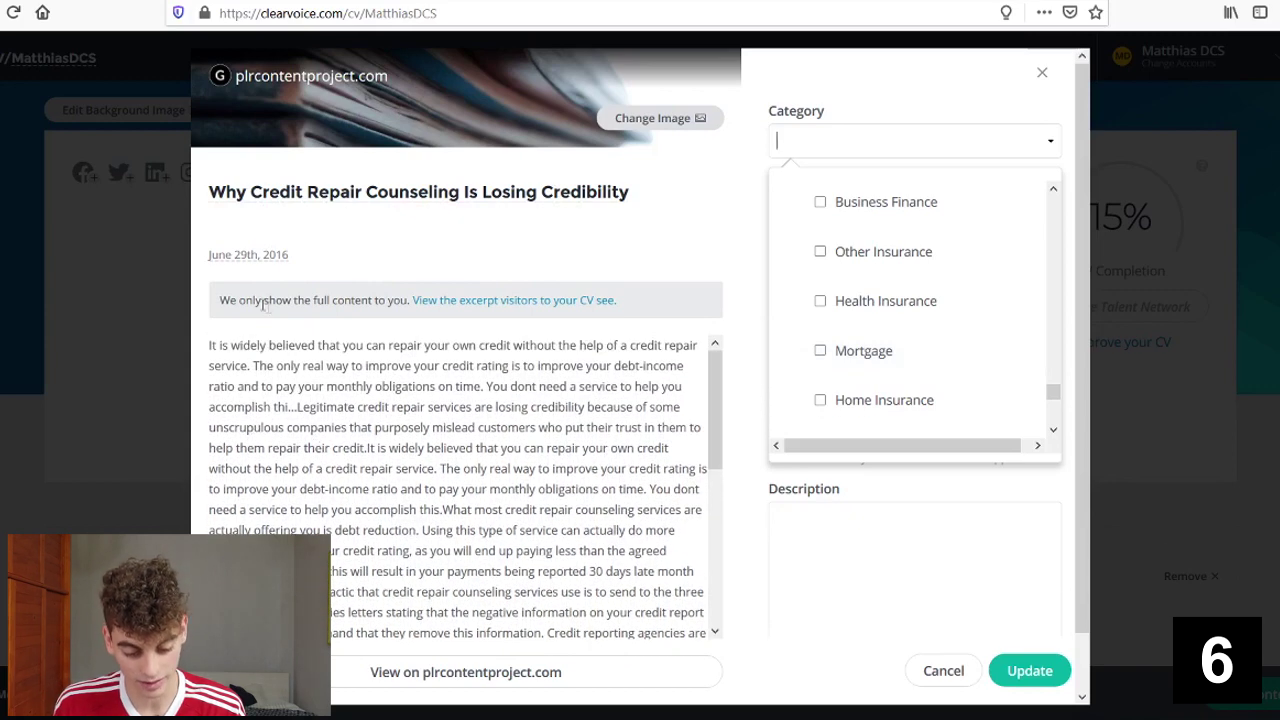
scroll(804, 405, "up", 5)
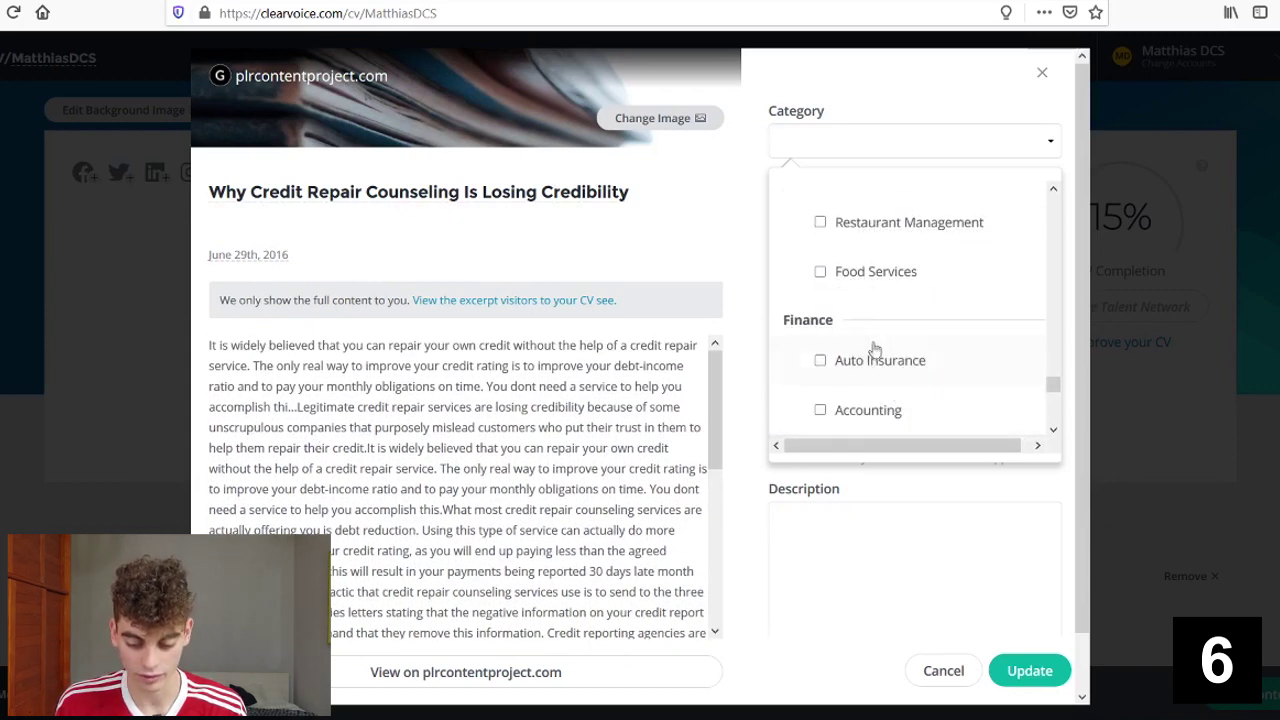
scroll(846, 368, "down", 3)
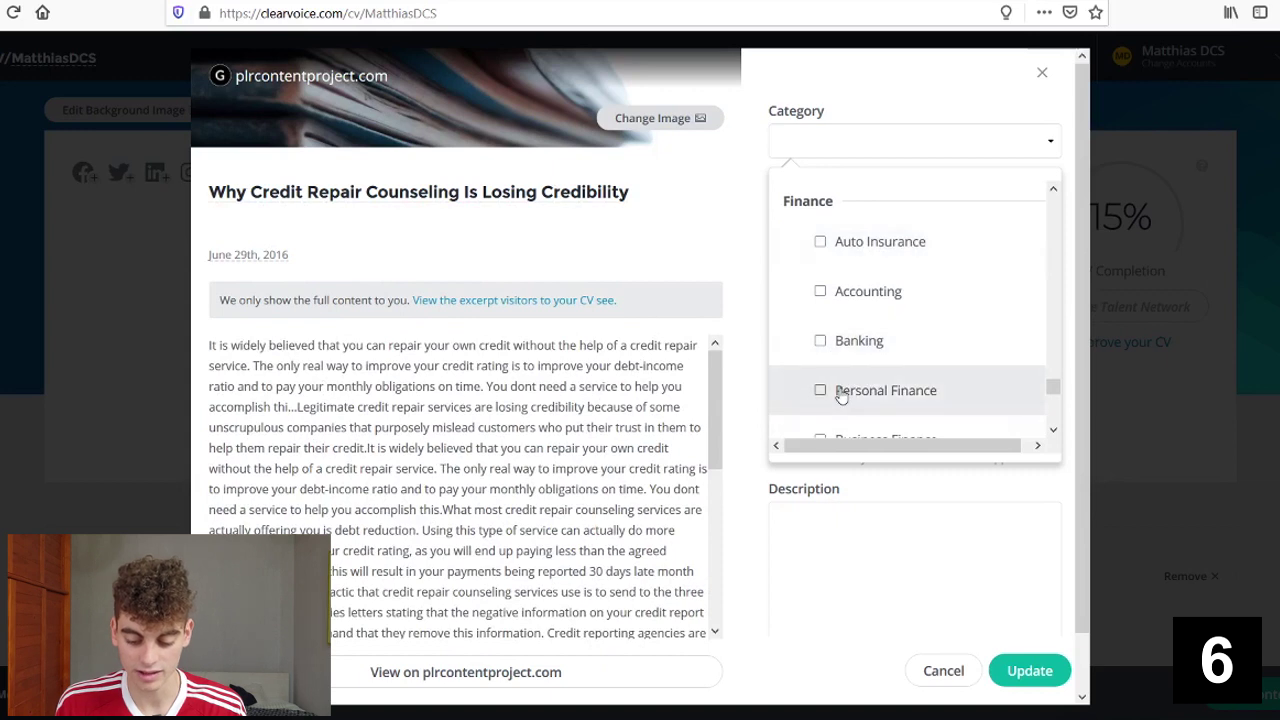
left_click(838, 392)
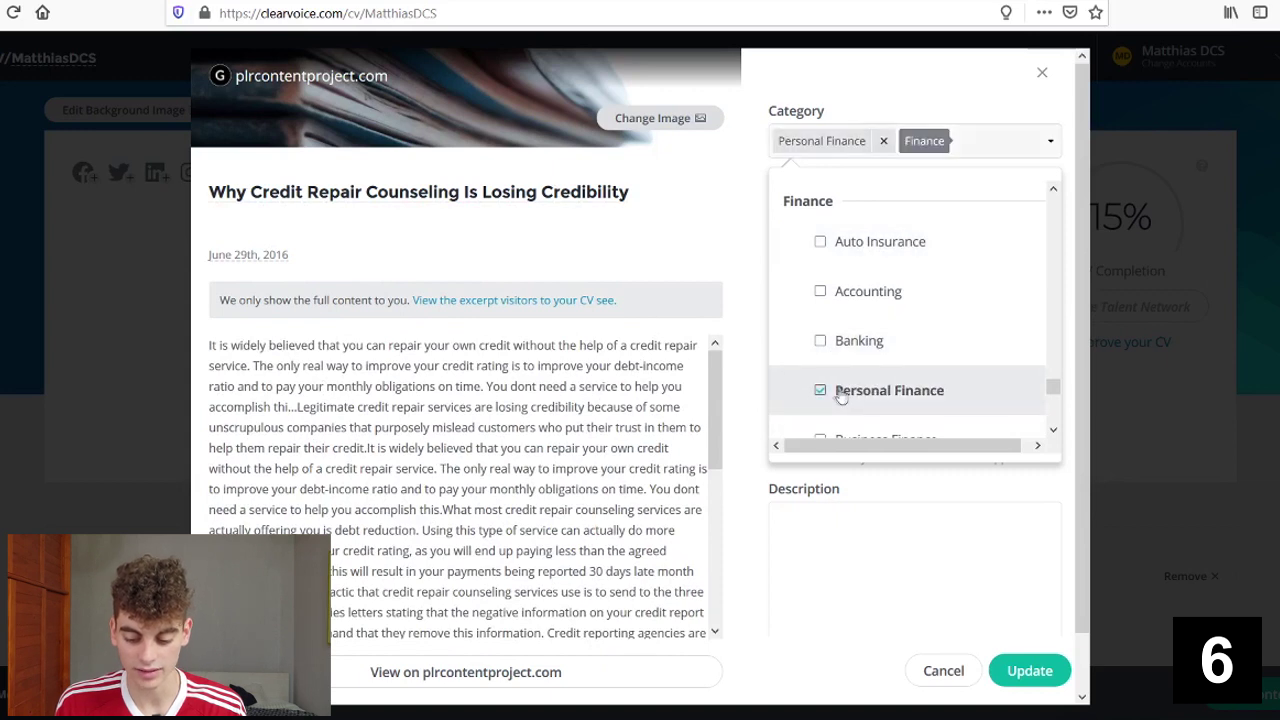
left_click(908, 87)
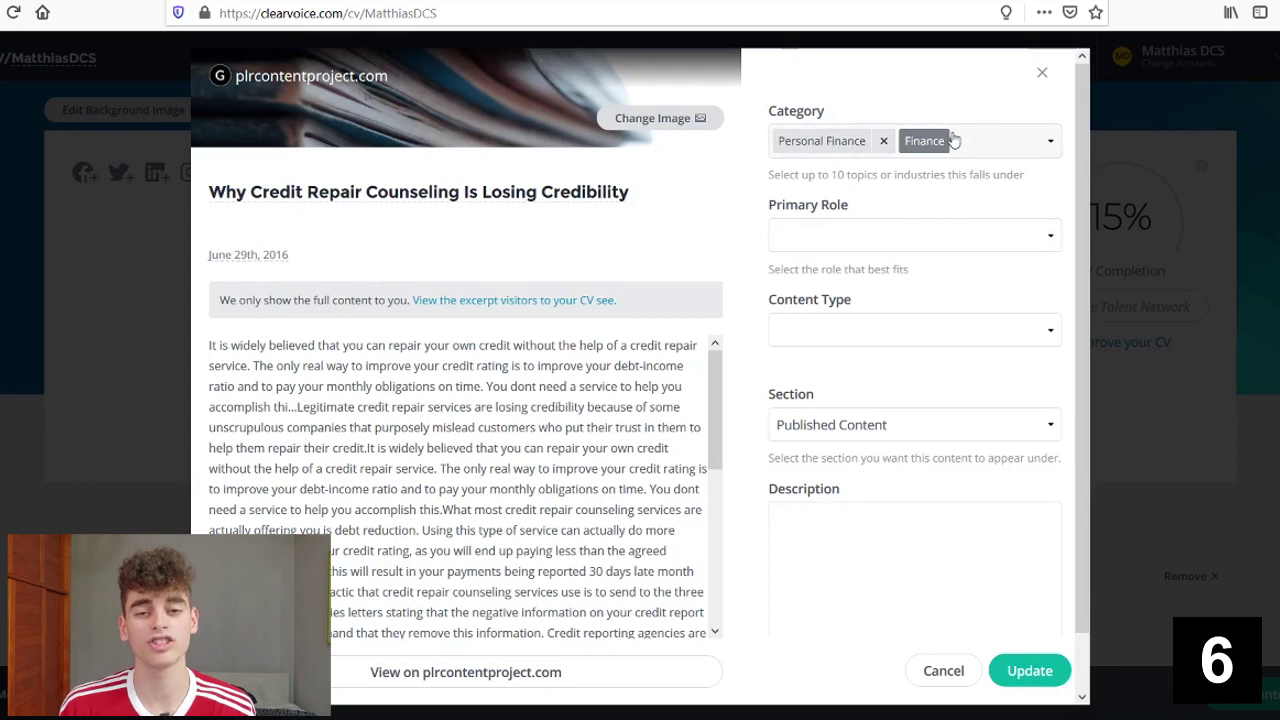
Step: Set the imported article's primary role to Content Strategist
left_click(952, 235)
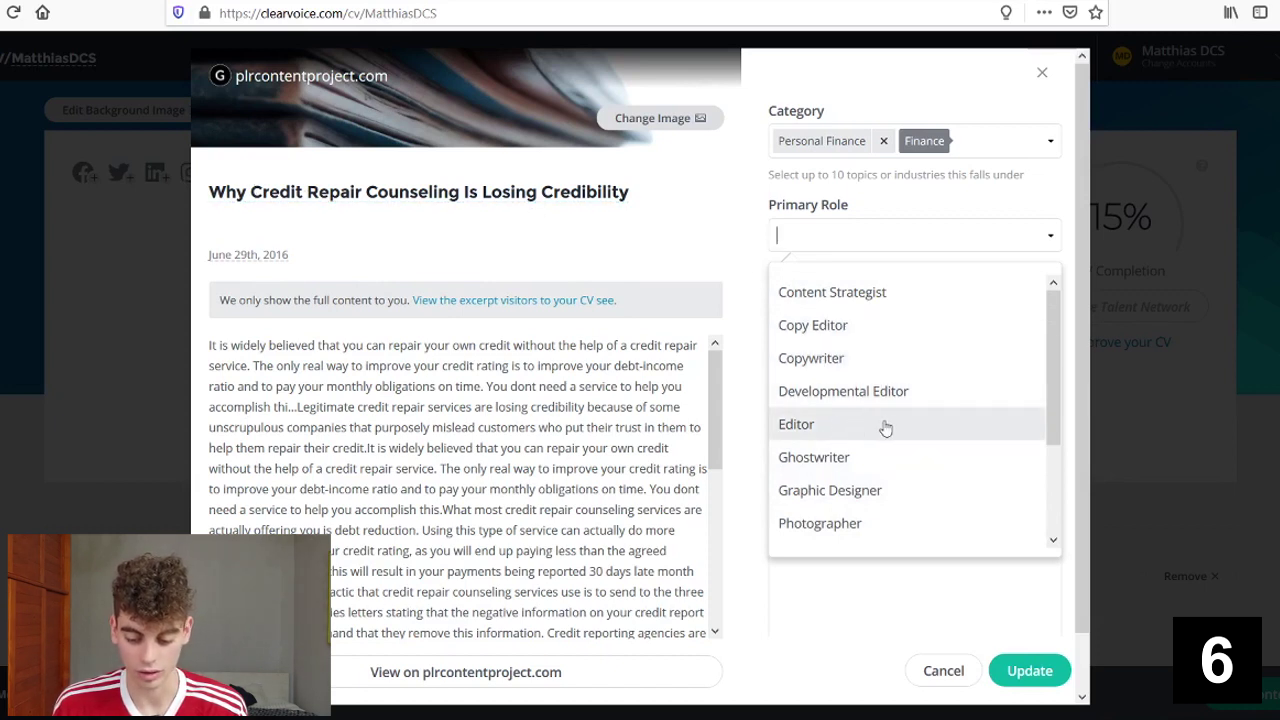
scroll(886, 486, "down", 2)
scroll(870, 403, "up", 2)
left_click(863, 292)
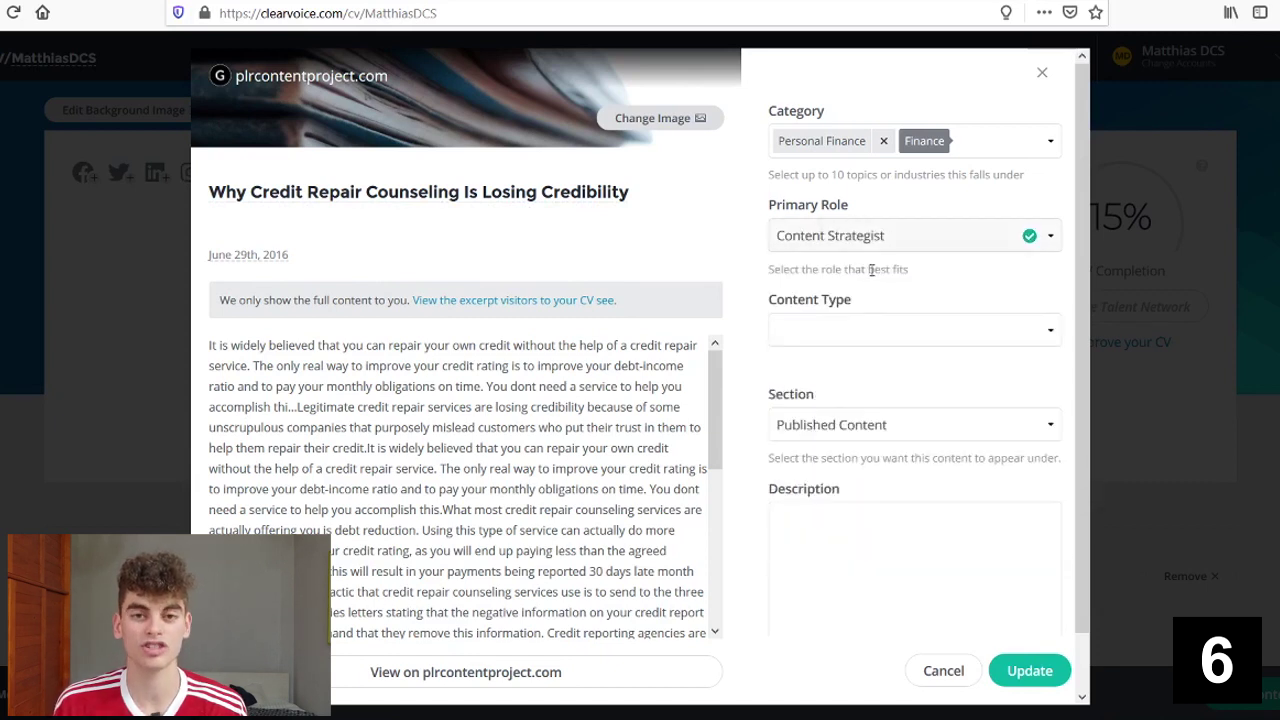
Step: Set the article's content type to Article and its section to Published Content
left_click(945, 331)
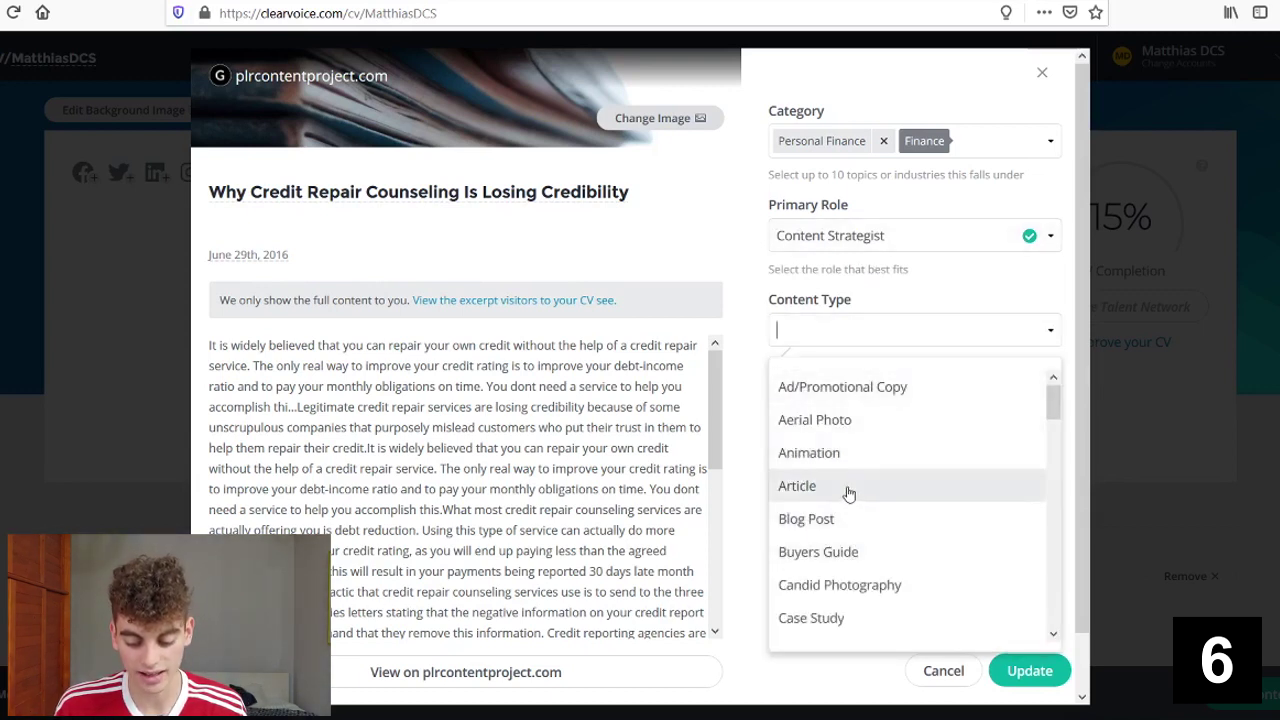
left_click(855, 489)
scroll(990, 388, "down", 1)
left_click(986, 364)
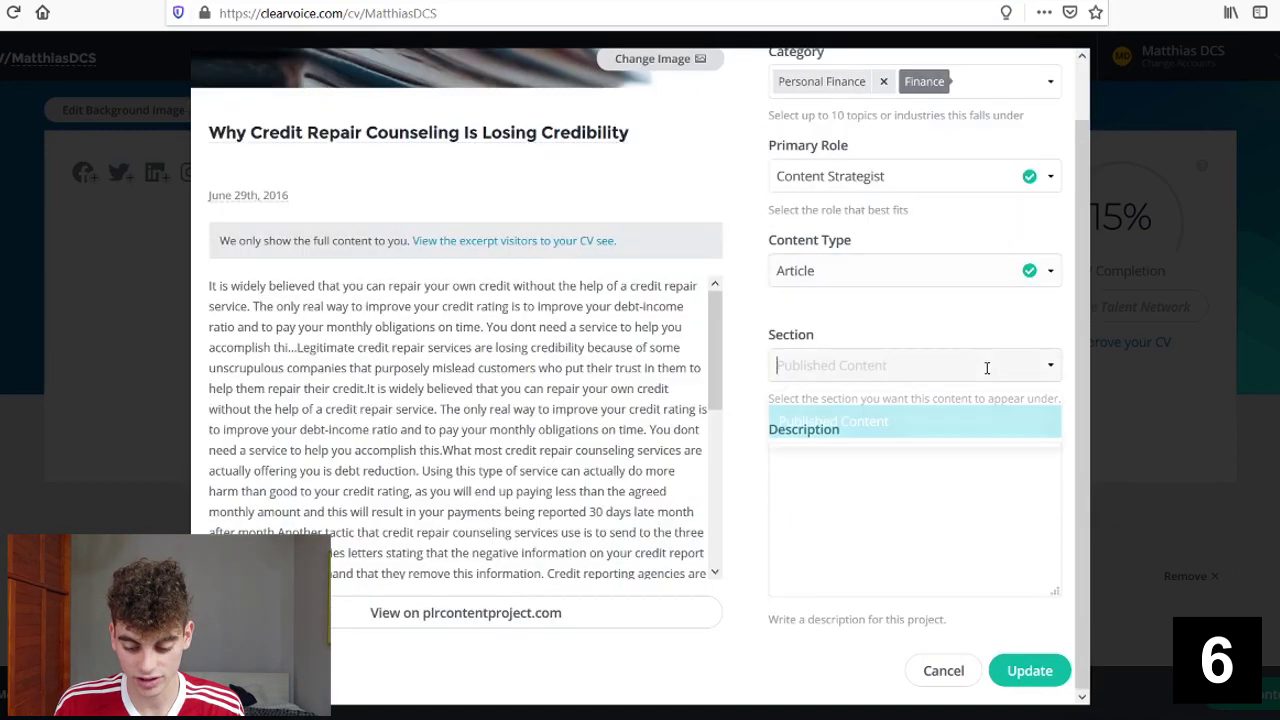
left_click(906, 434)
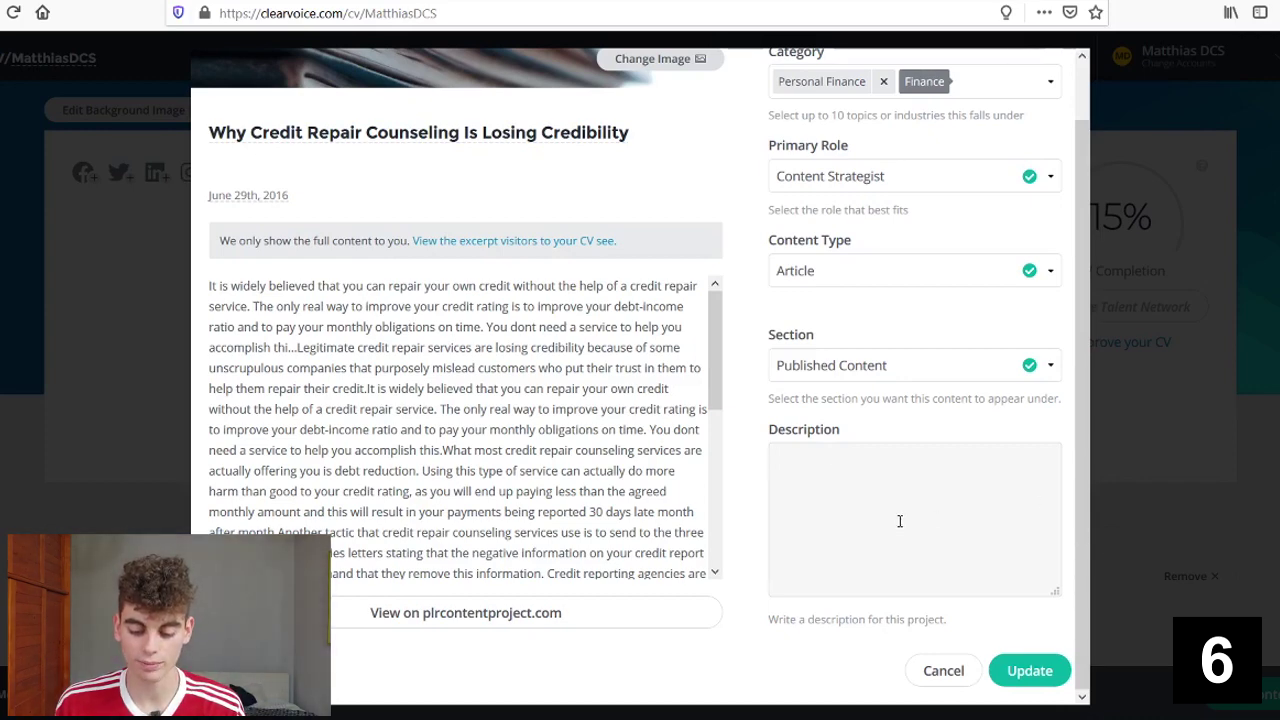
Step: Copy the article's full body text and paste it into the Description field
scroll(305, 447, "up", 1)
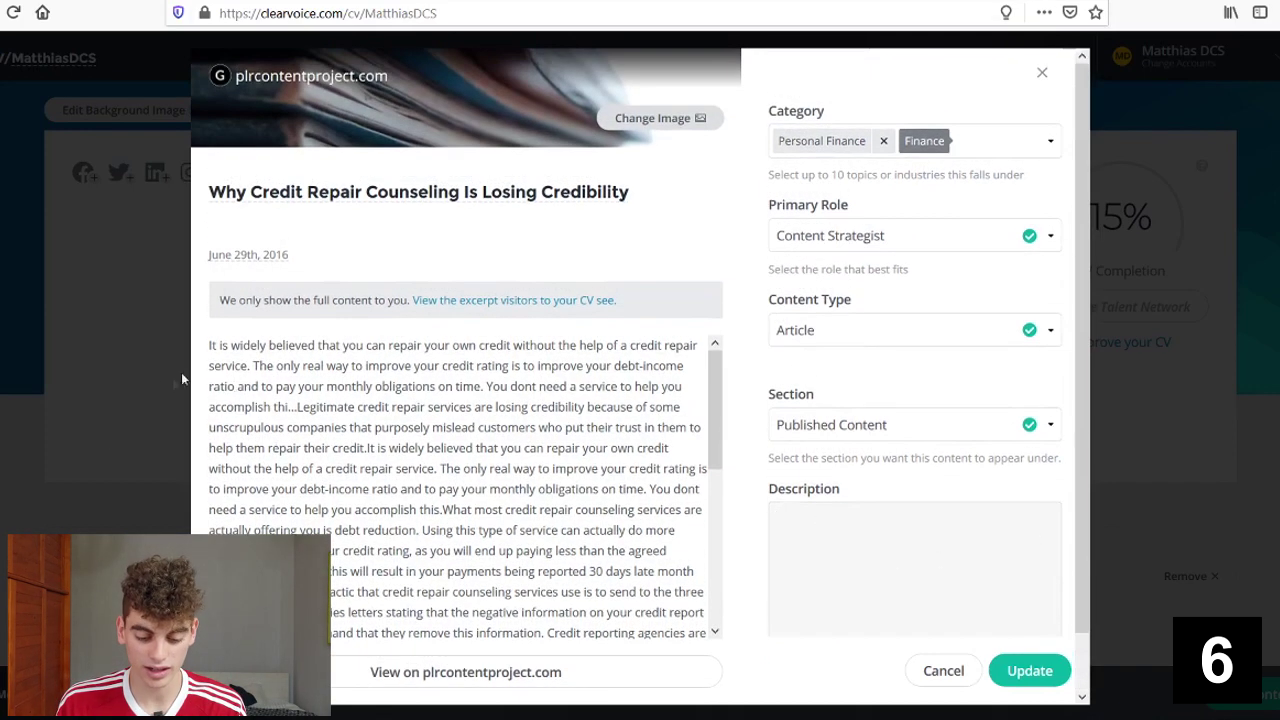
left_click_drag(203, 346, 800, 470)
key("ctrl+c")
right_click(800, 470)
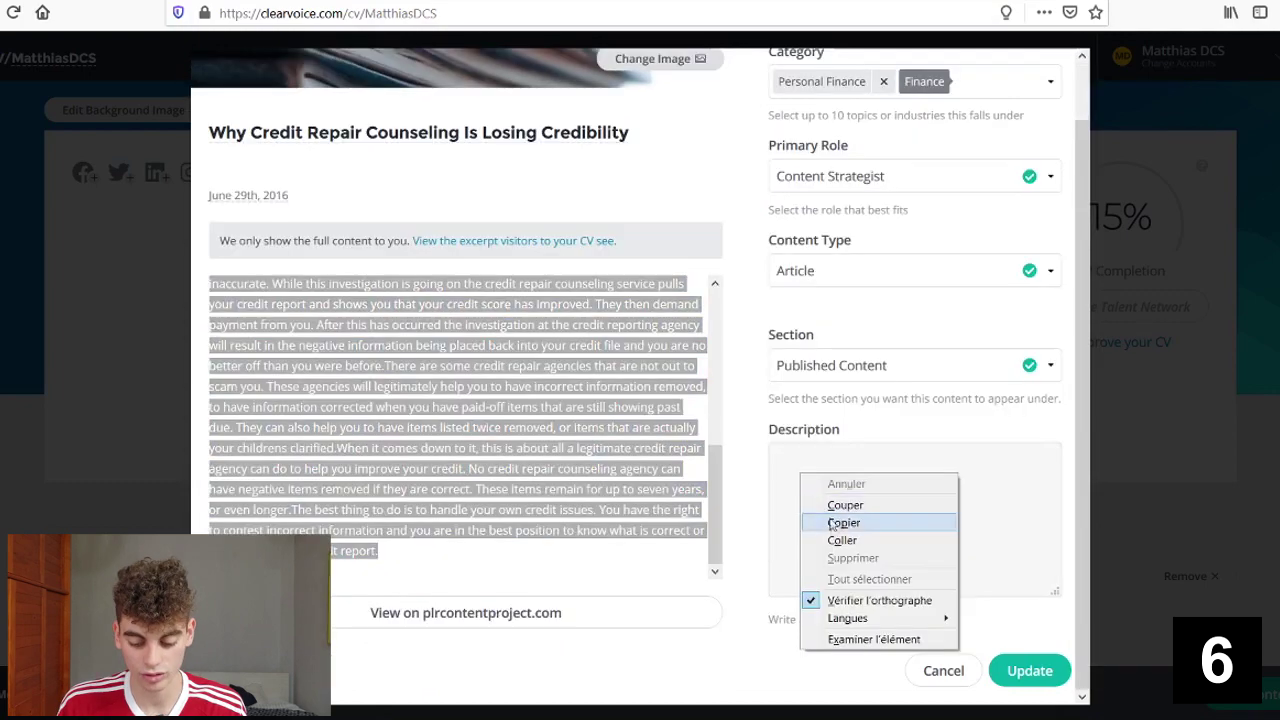
left_click(833, 540)
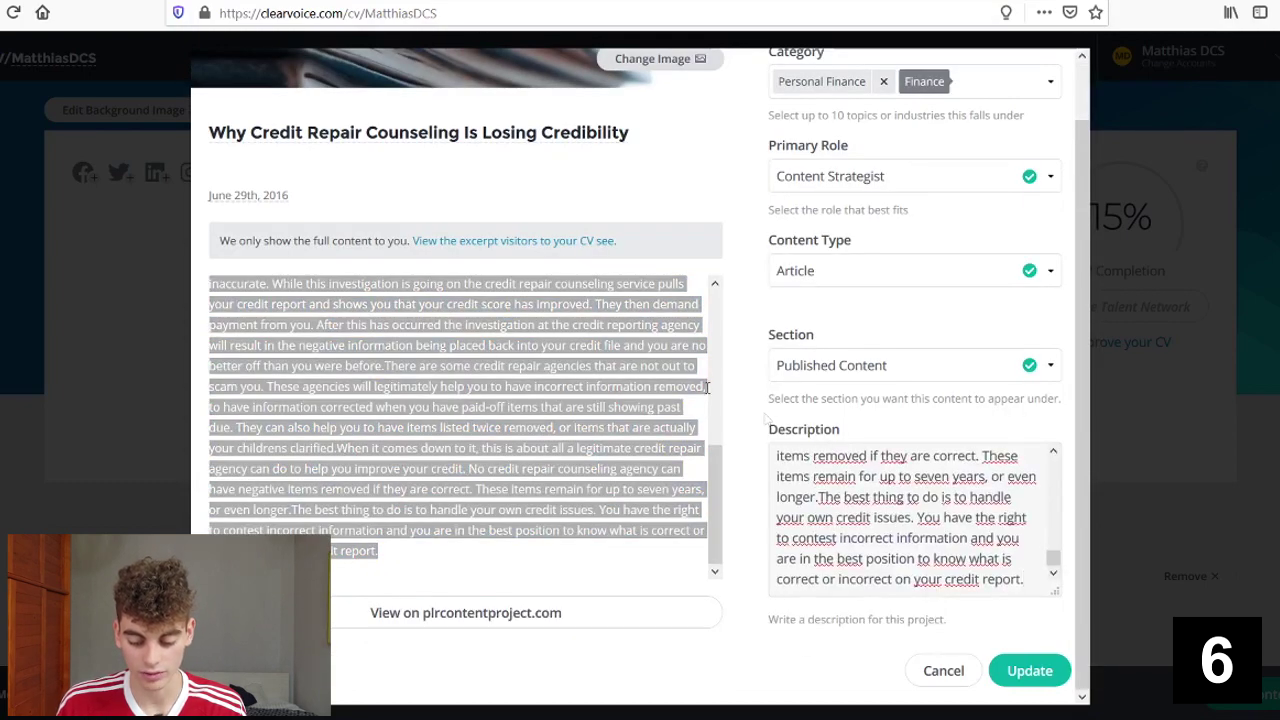
Step: Look over the pasted description and save the article's details to the CV
scroll(860, 550, "up", 10)
scroll(880, 558, "up", 5)
scroll(940, 455, "down", 1)
scroll(940, 455, "down", 5)
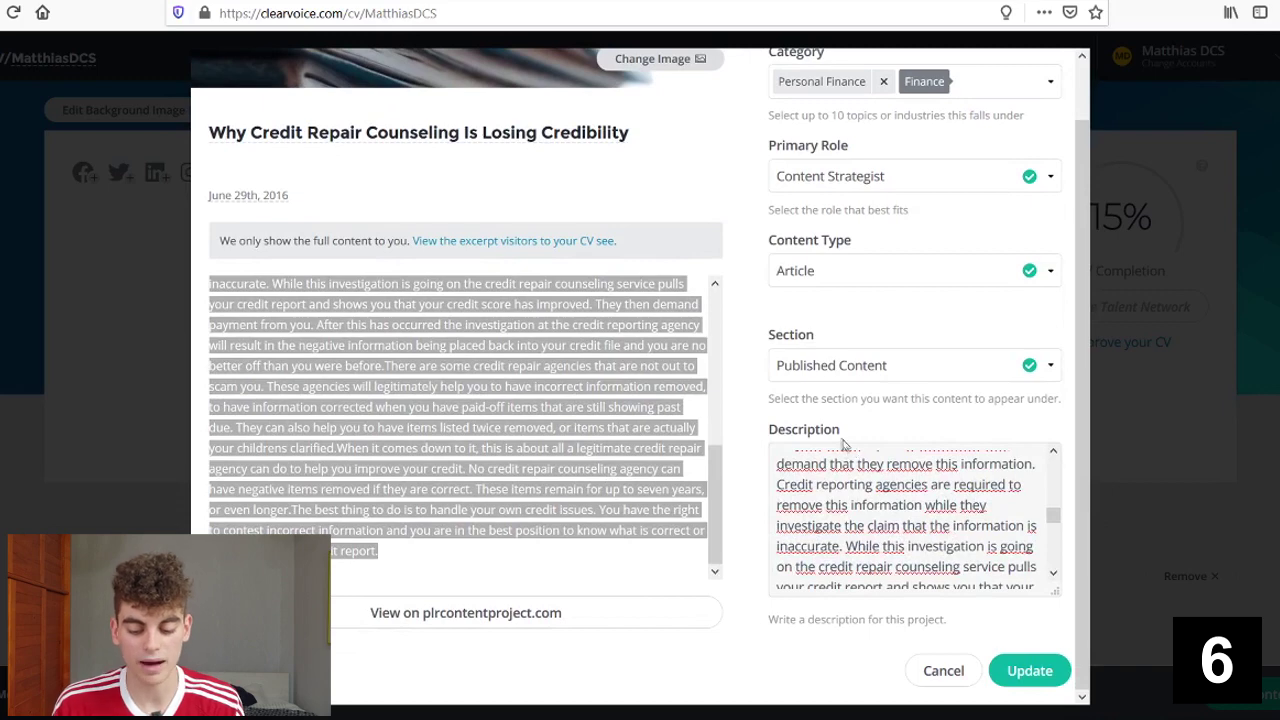
scroll(845, 460, "down", 3)
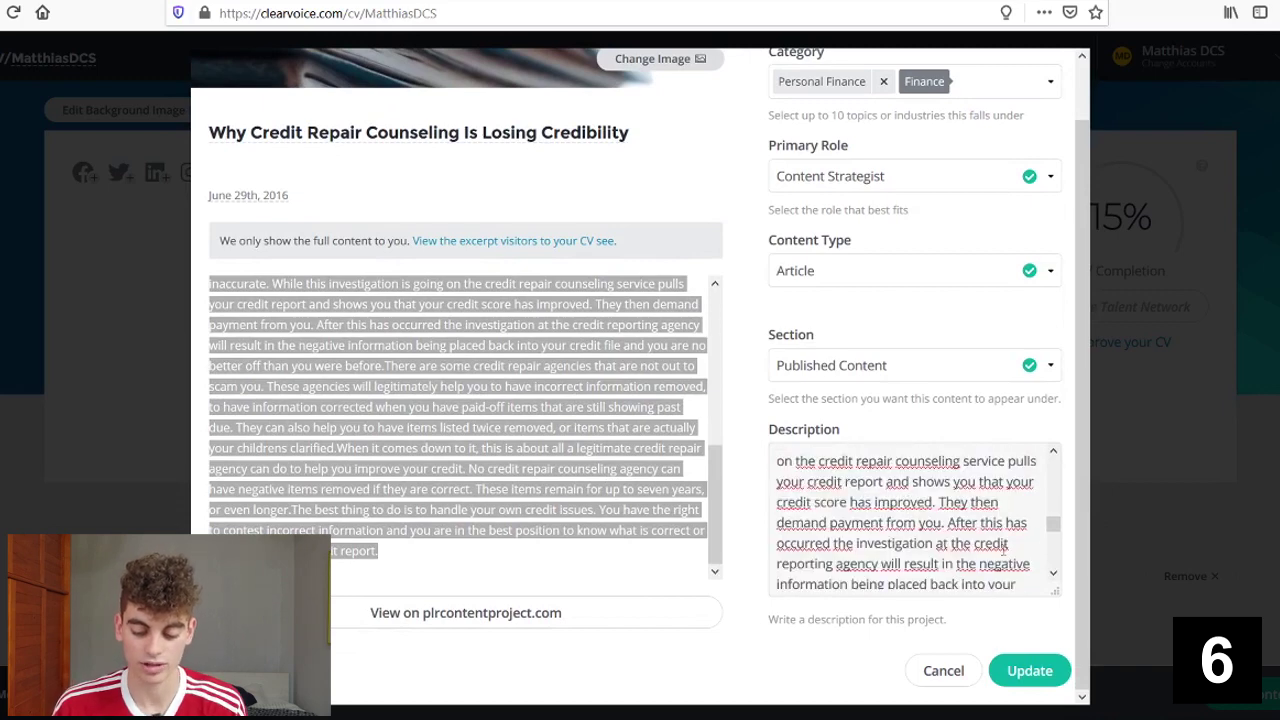
scroll(940, 518, "up", 5)
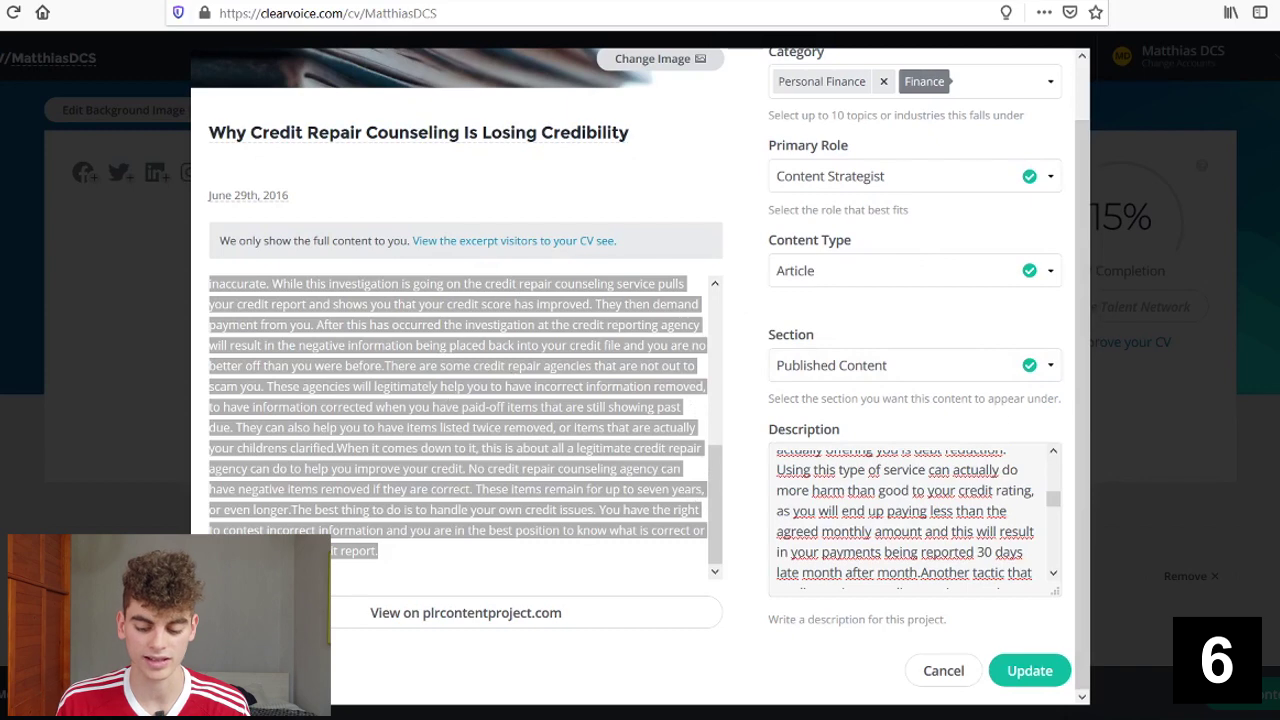
left_click(1037, 677)
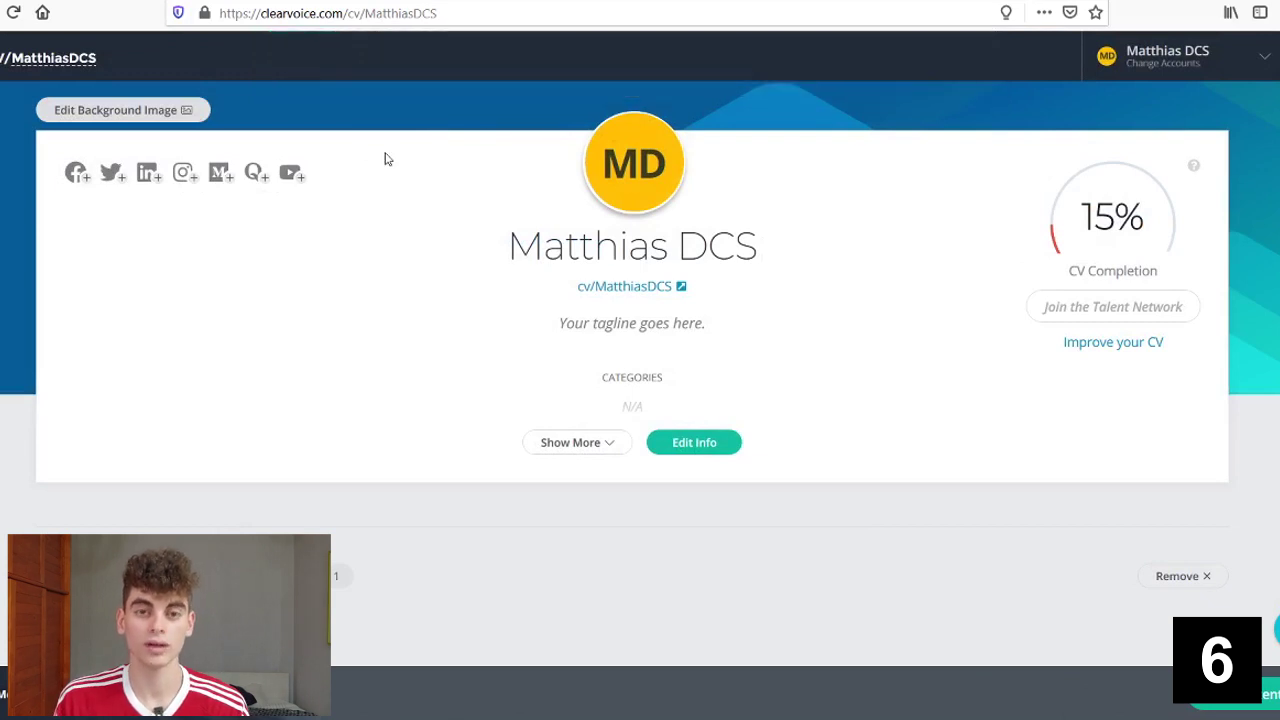
Step: Examine the new article's card under Published Content and the CV completion percentage
scroll(837, 480, "down", 5)
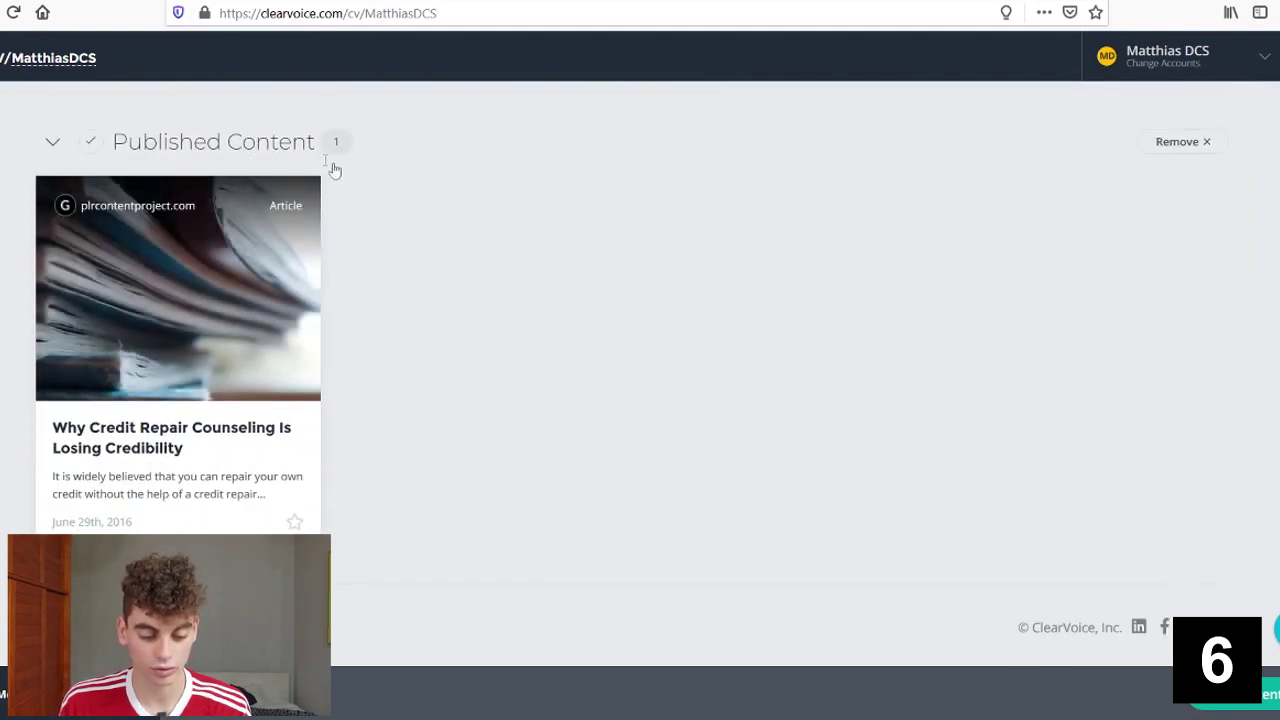
mouse_move(290, 270)
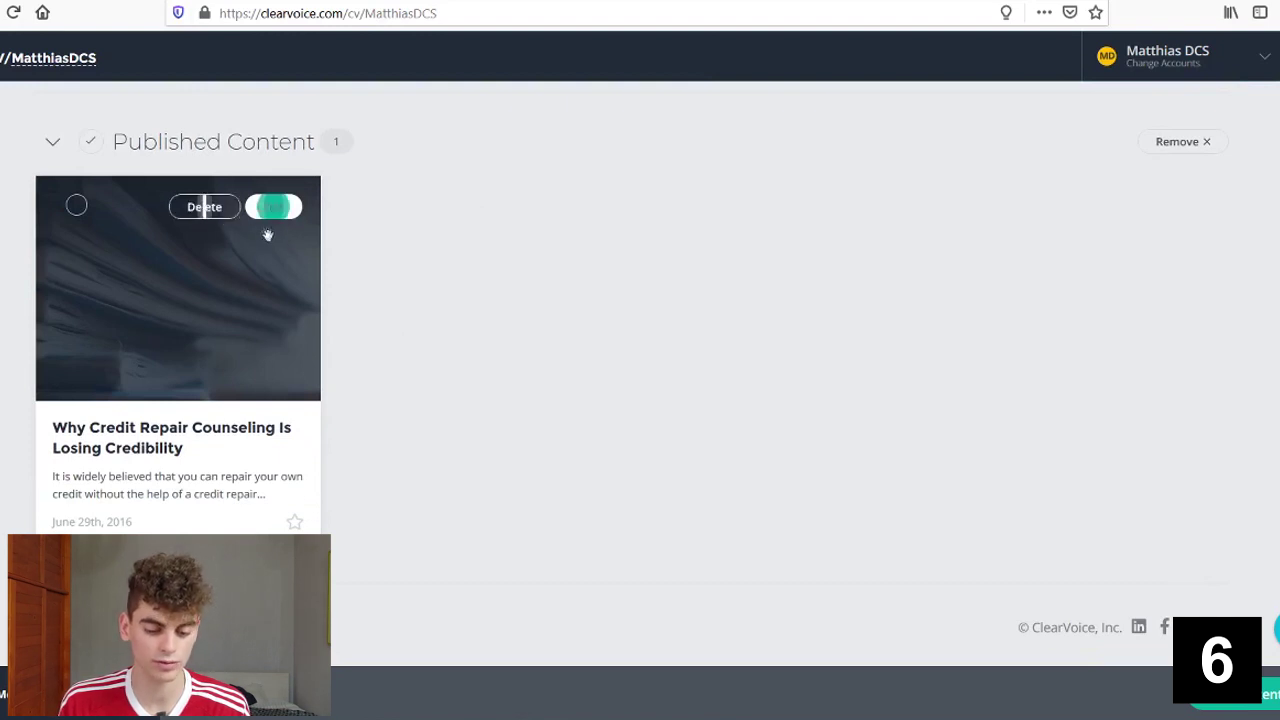
scroll(463, 380, "up", 3)
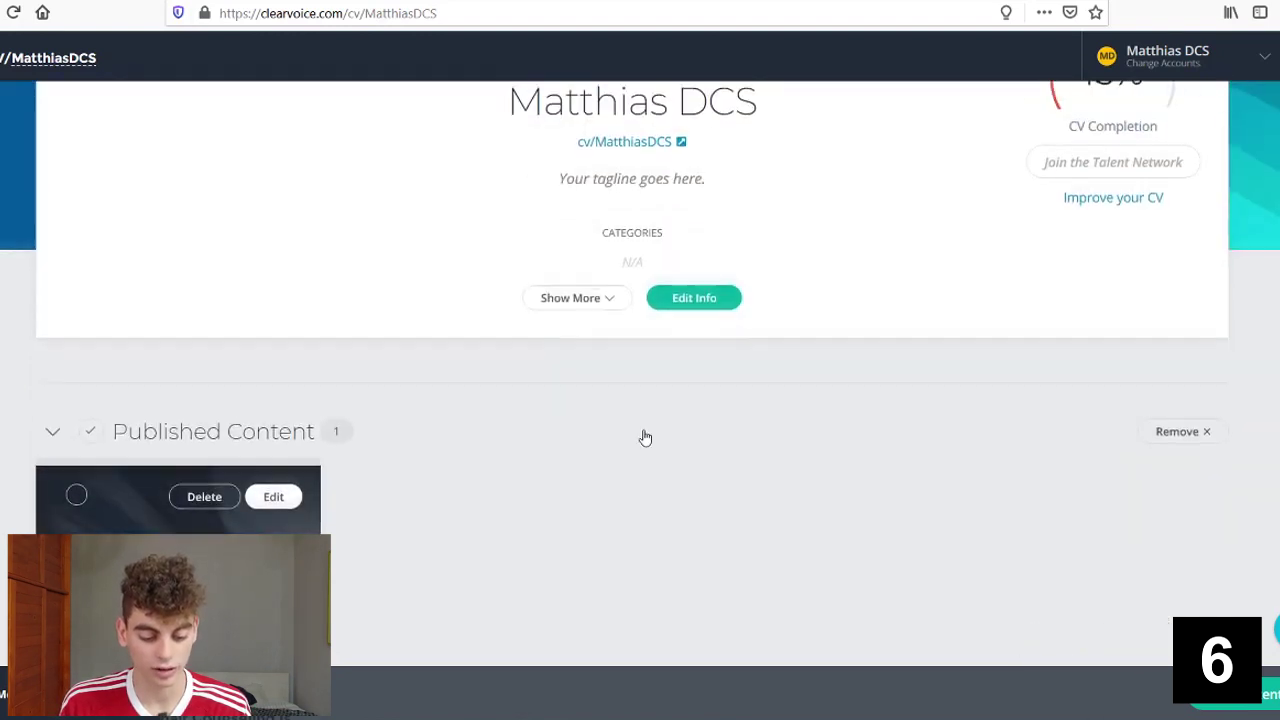
scroll(643, 434, "down", 2)
scroll(932, 457, "up", 4)
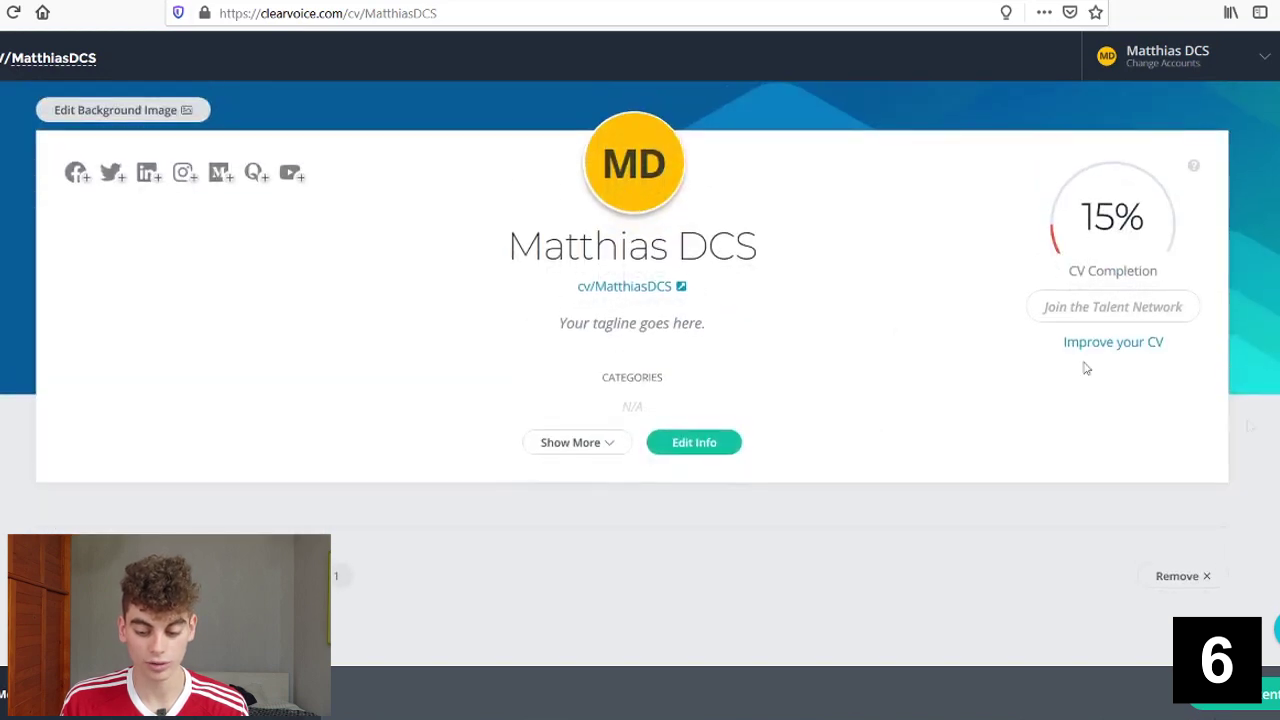
left_click_drag(1120, 215, 1092, 215)
left_click(1084, 215)
double_click(1084, 215)
left_click(1084, 215)
left_click(1084, 215)
left_click(1165, 235)
left_click(1097, 212)
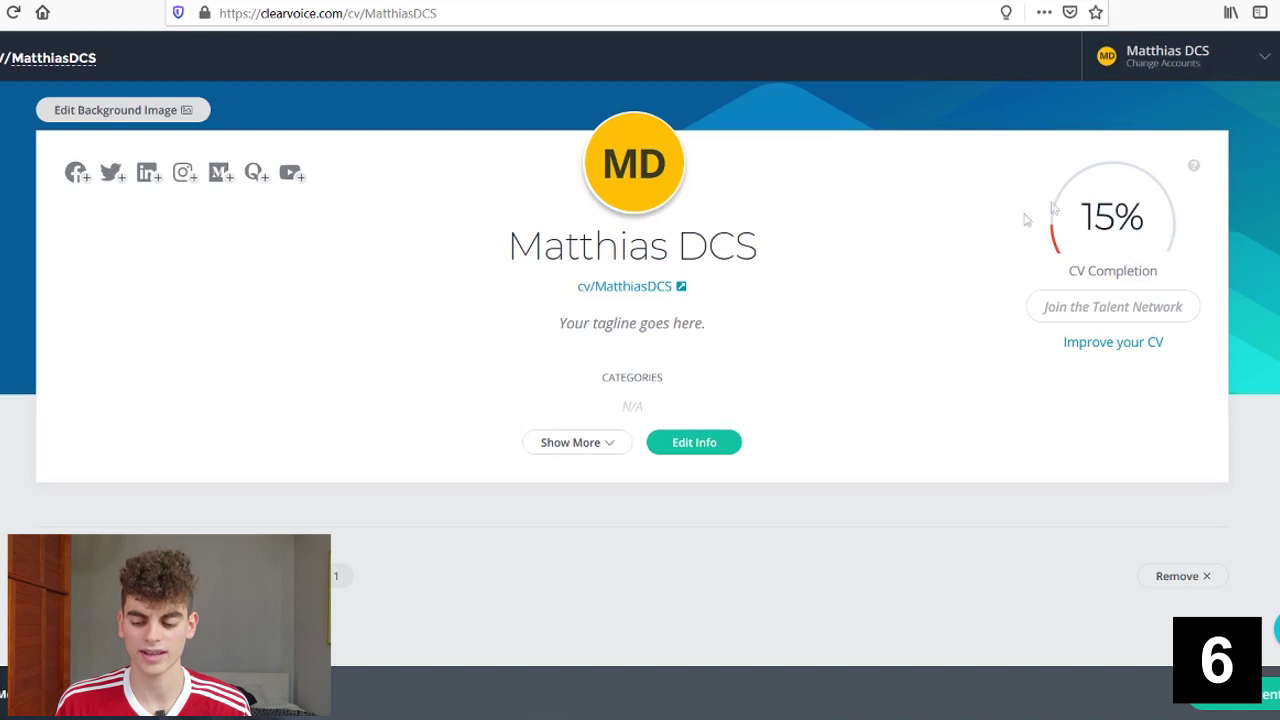
scroll(1270, 280, "down", 2)
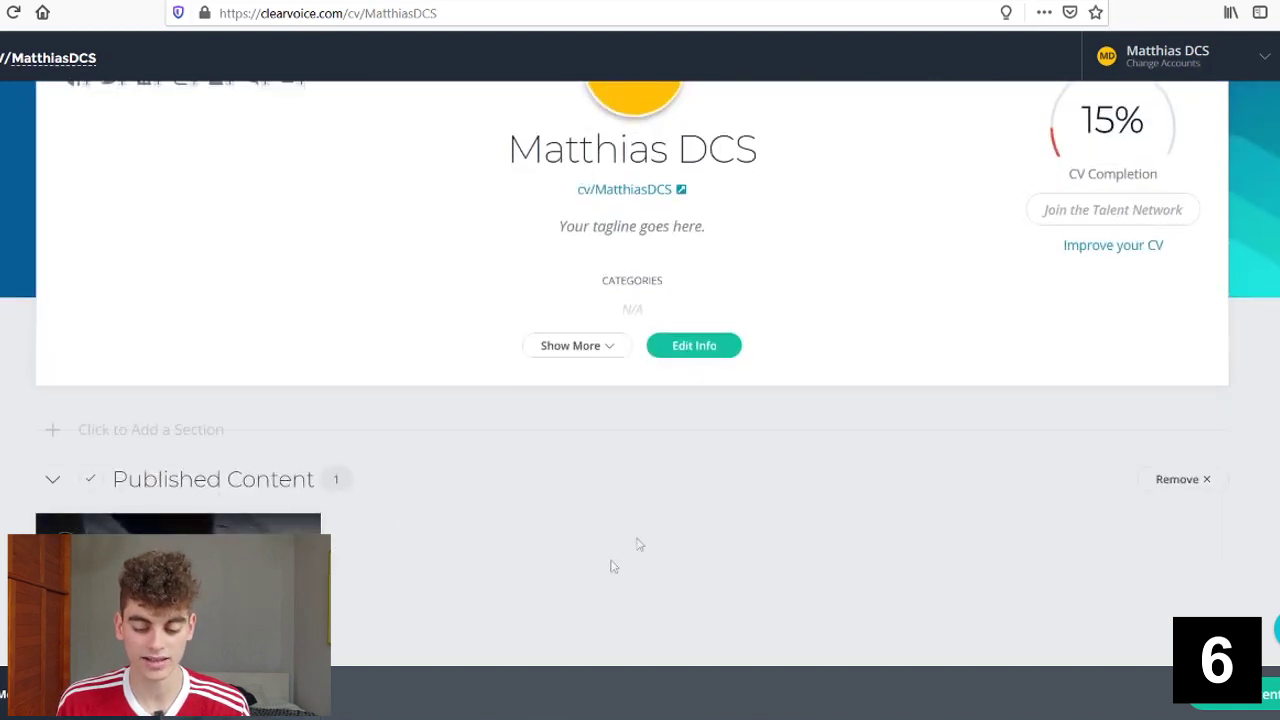
scroll(690, 318, "up", 2)
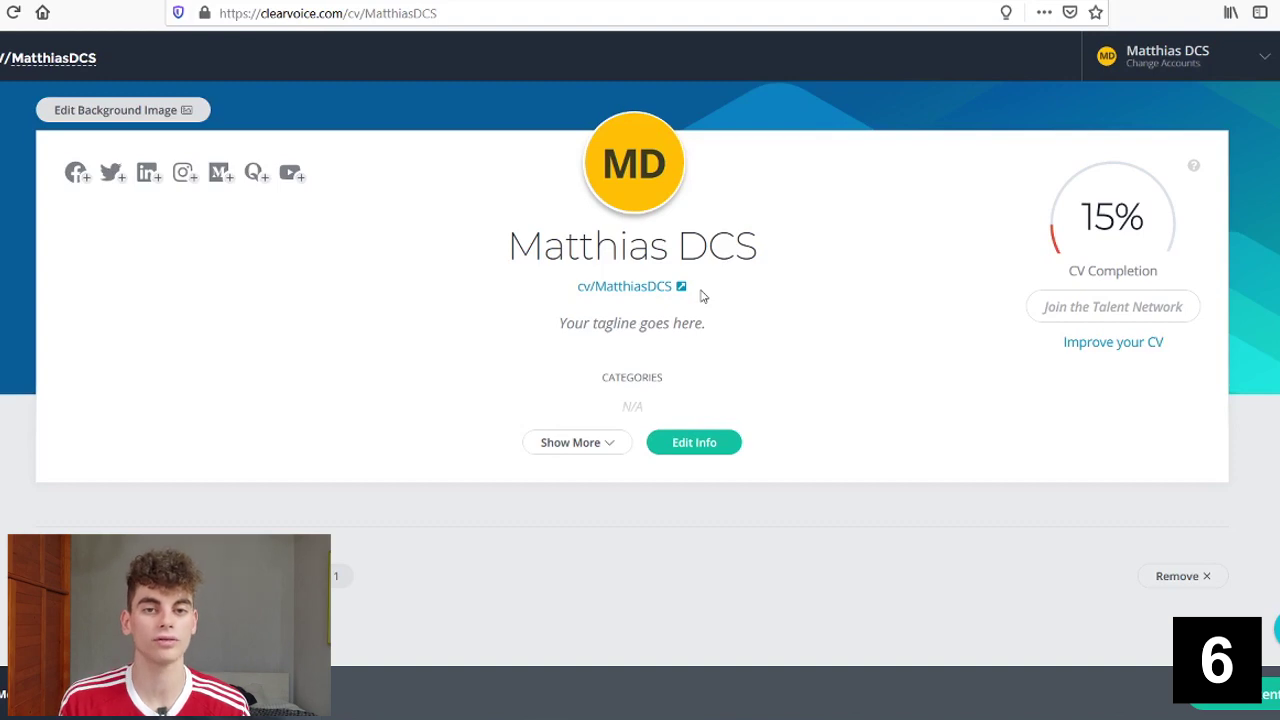
Step: Compare the example writer's Published Content with your own CV page, including its content section and completion score
scroll(703, 295, "down", 8)
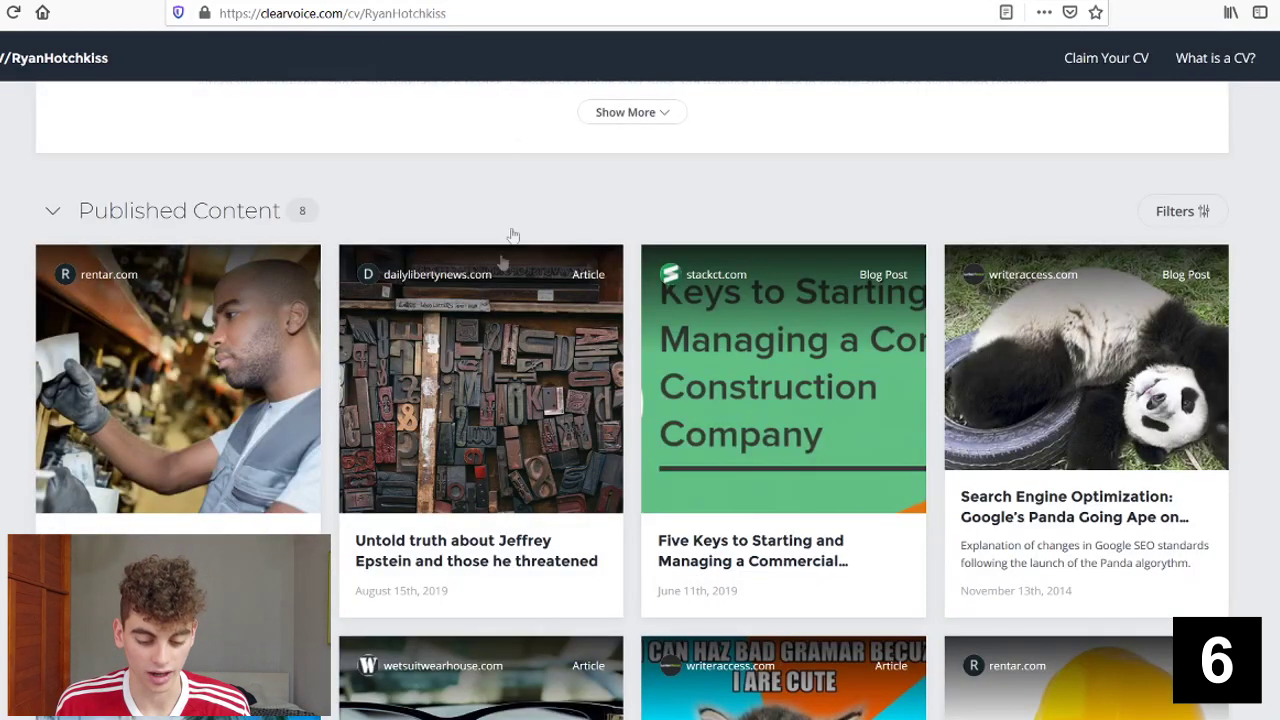
scroll(508, 240, "down", 8)
scroll(155, 230, "up", 8)
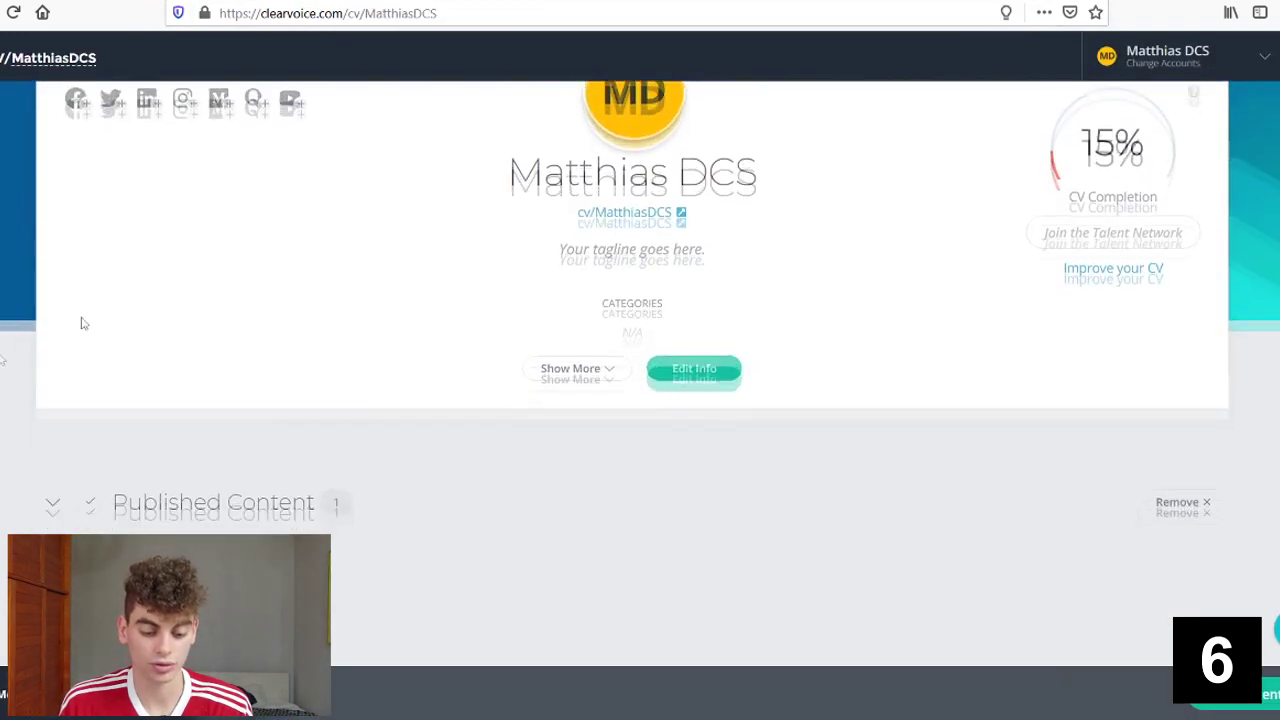
scroll(160, 370, "down", 1)
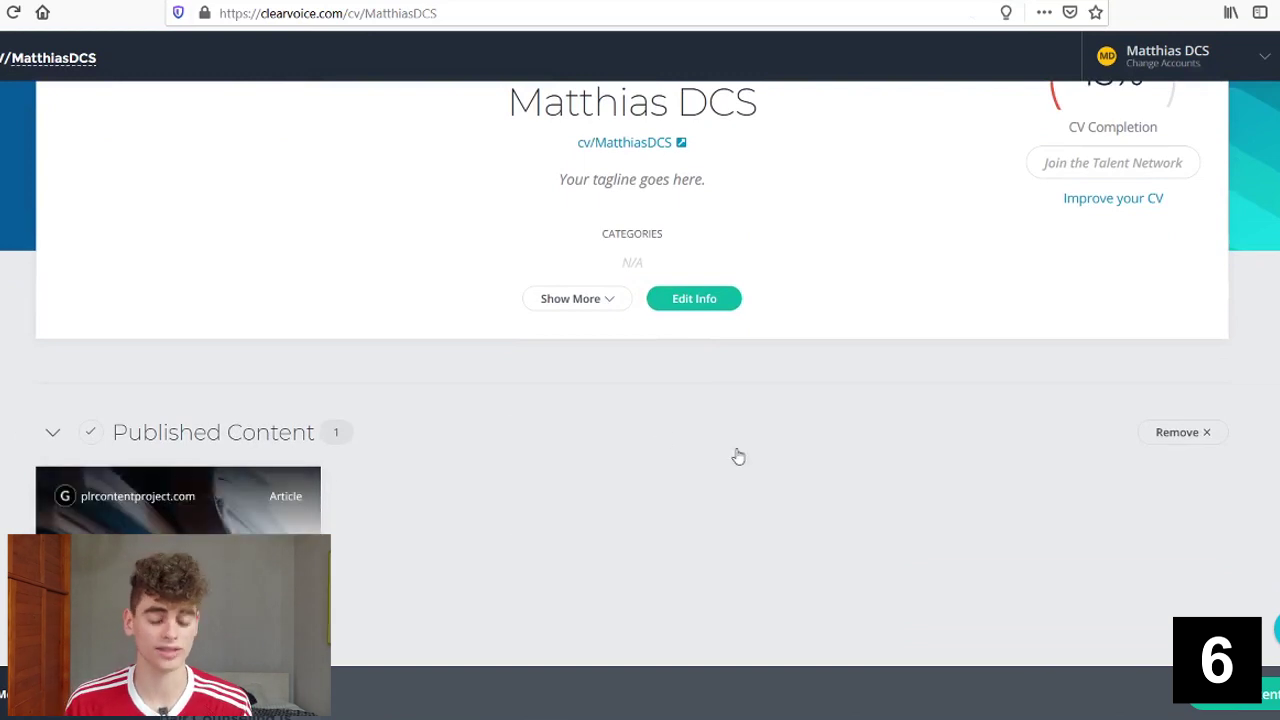
scroll(317, 163, "down", 1)
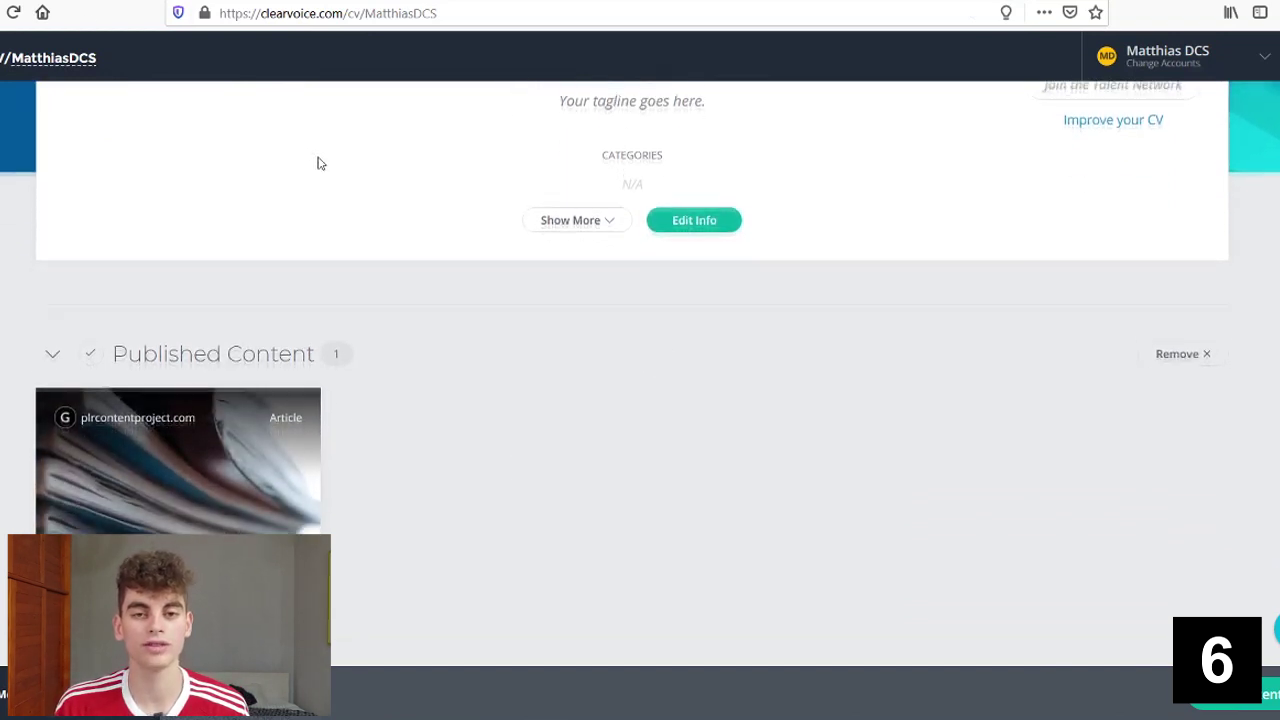
scroll(474, 231, "down", 2)
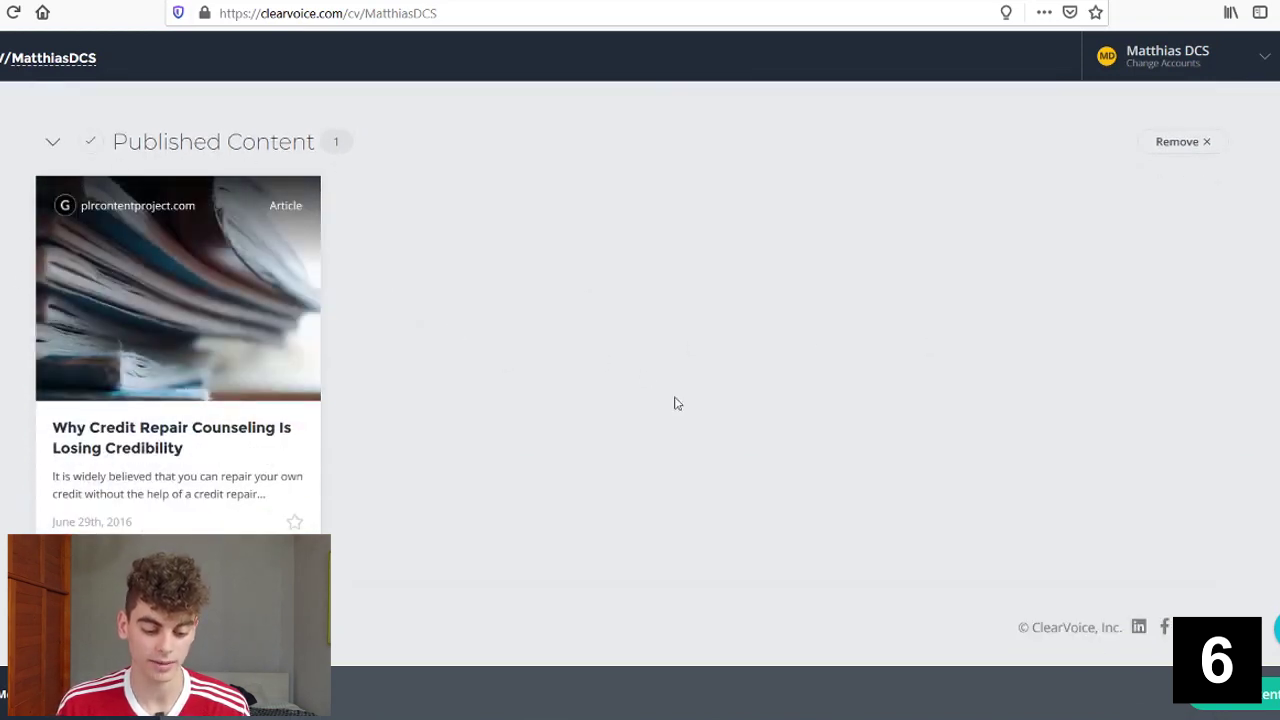
scroll(683, 397, "up", 2)
scroll(634, 240, "up", 1)
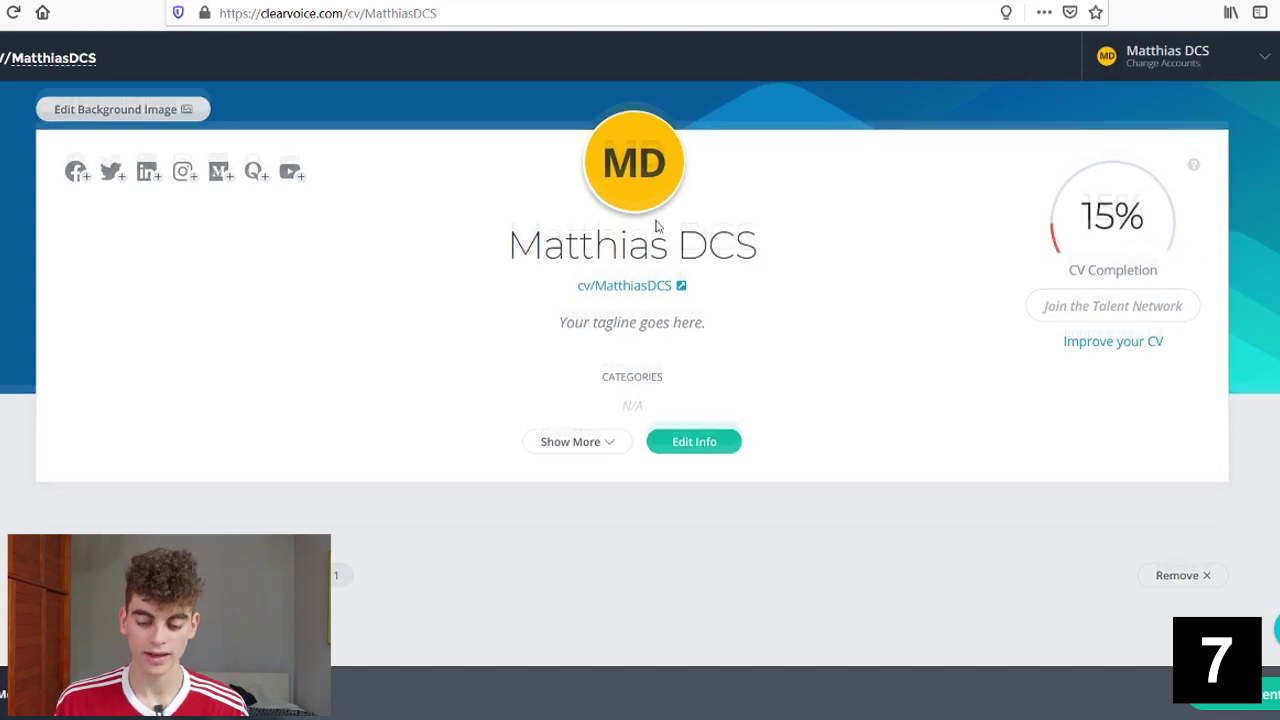
scroll(654, 229, "down", 4)
scroll(505, 444, "up", 4)
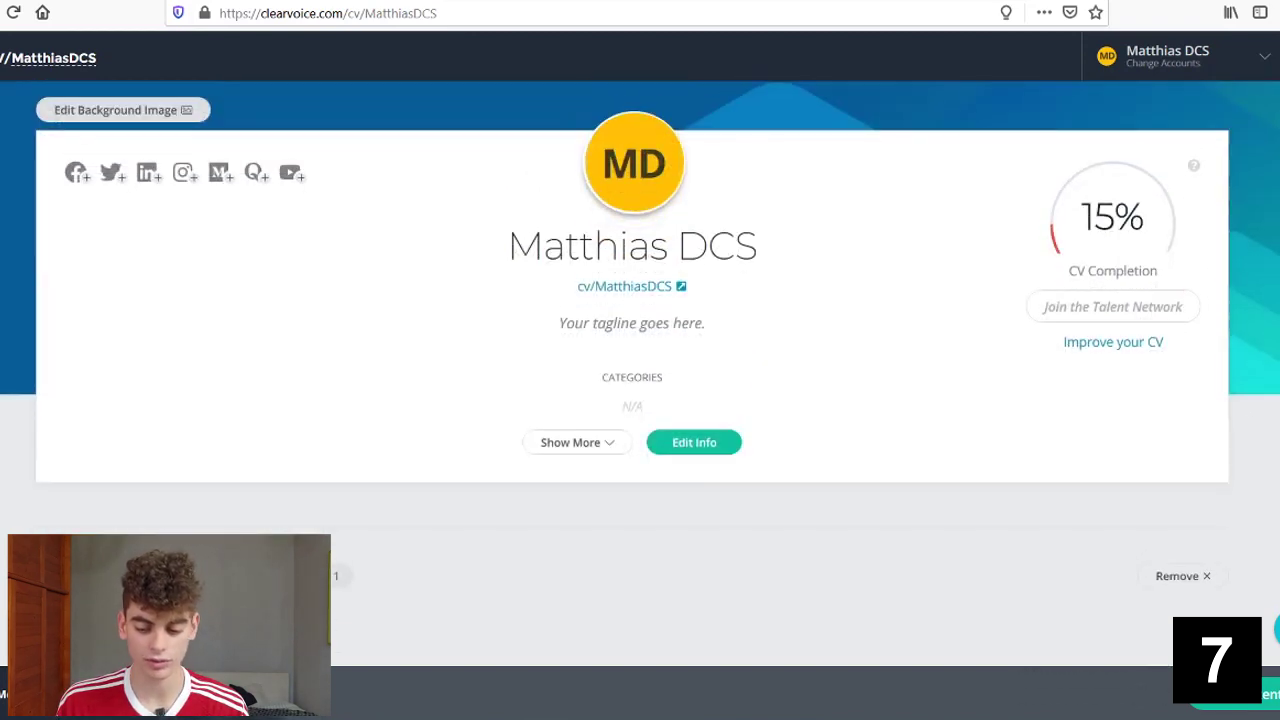
left_click_drag(1116, 222, 1068, 230)
left_click(1068, 230)
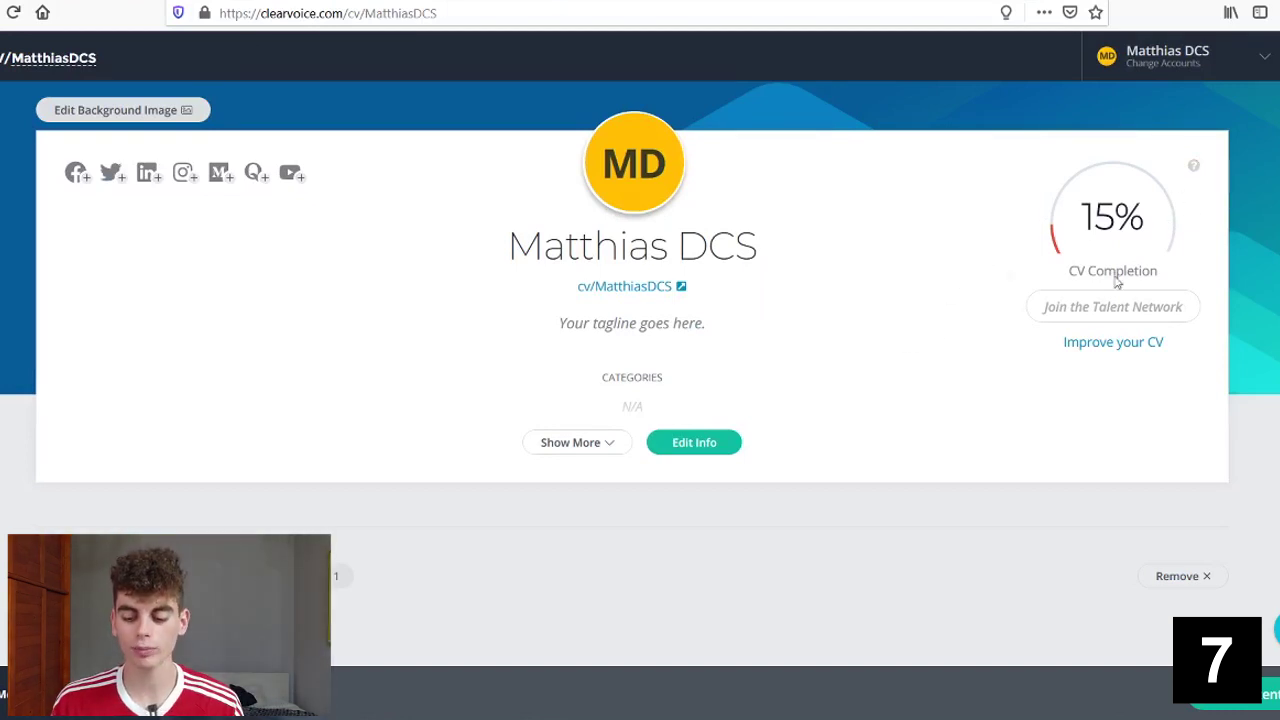
Step: Review the list of suggested CV improvements and choose to add your bio
left_click(1124, 346)
scroll(1107, 548, "down", 1)
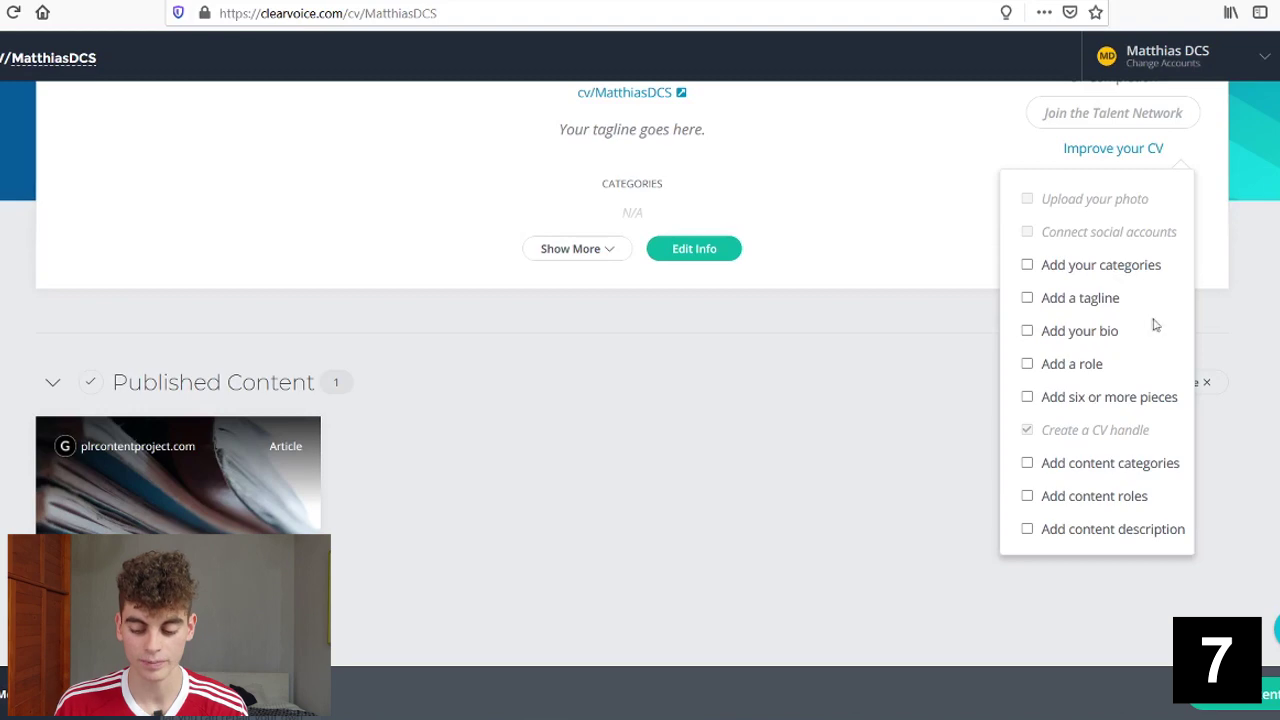
scroll(1154, 323, "up", 2)
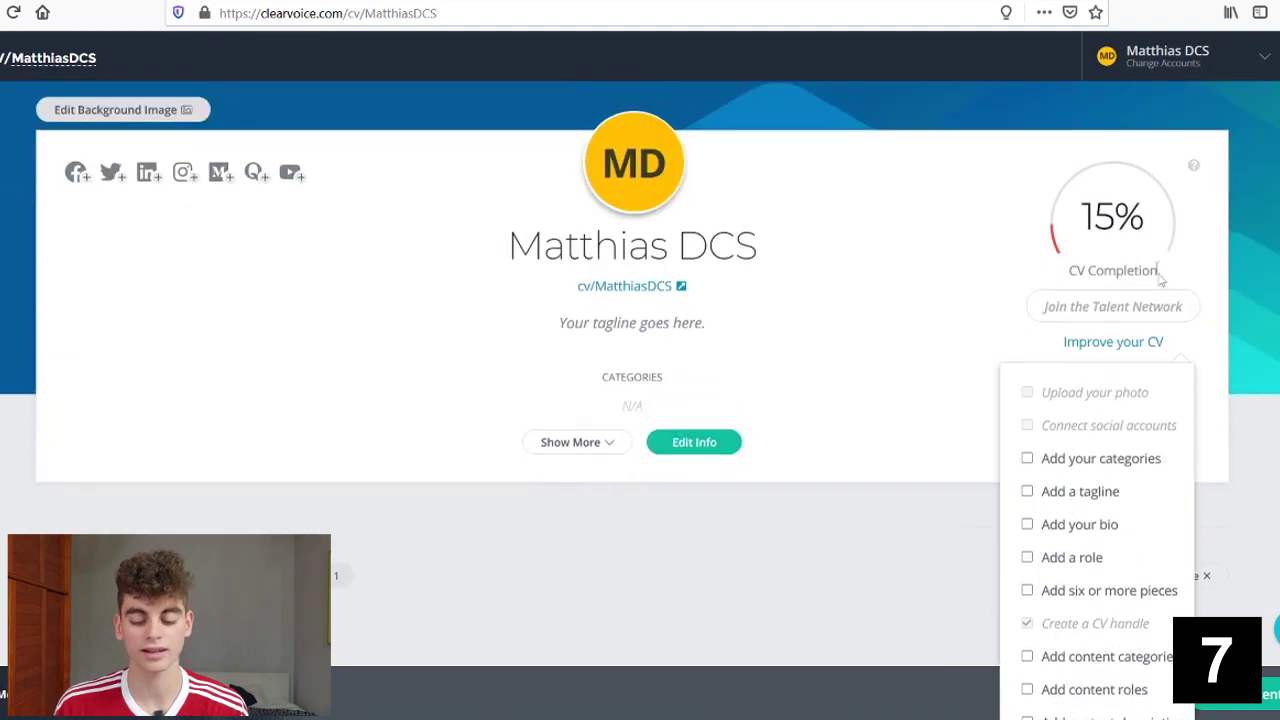
scroll(1137, 410, "down", 1)
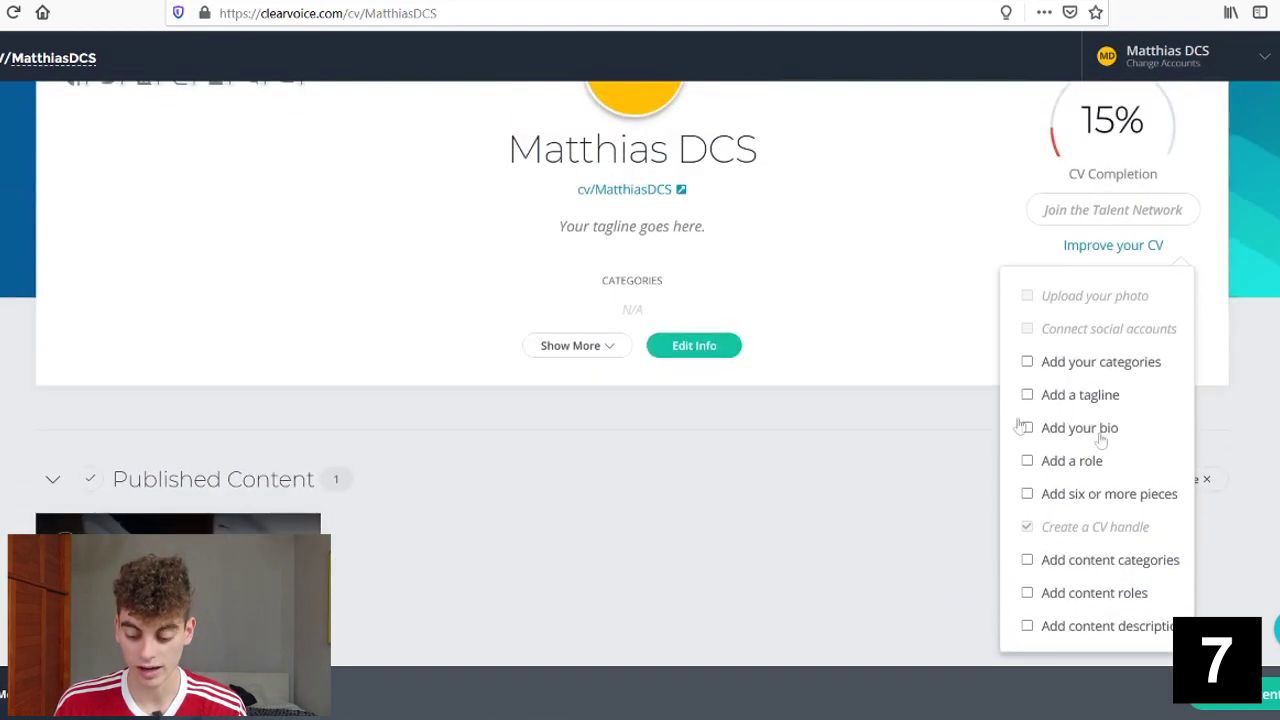
left_click(1101, 430)
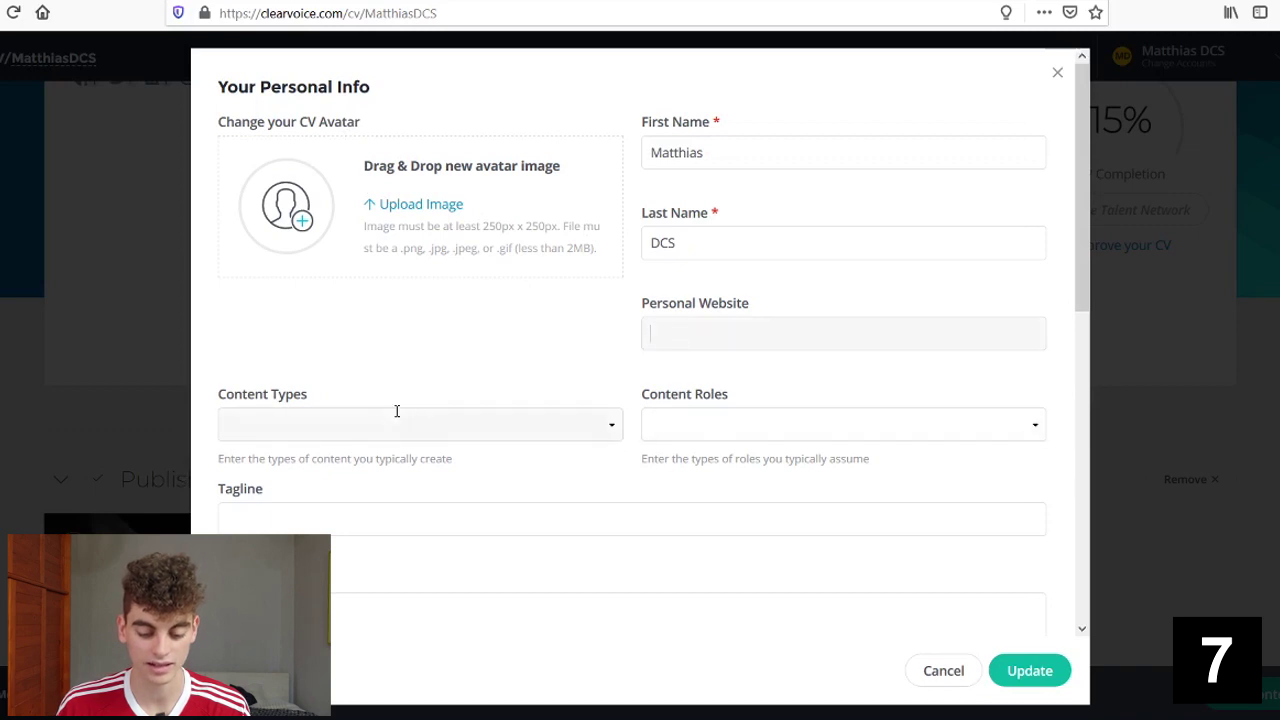
Step: Set the content type to Article and the content role to Content Strategist in the personal info
left_click(260, 513)
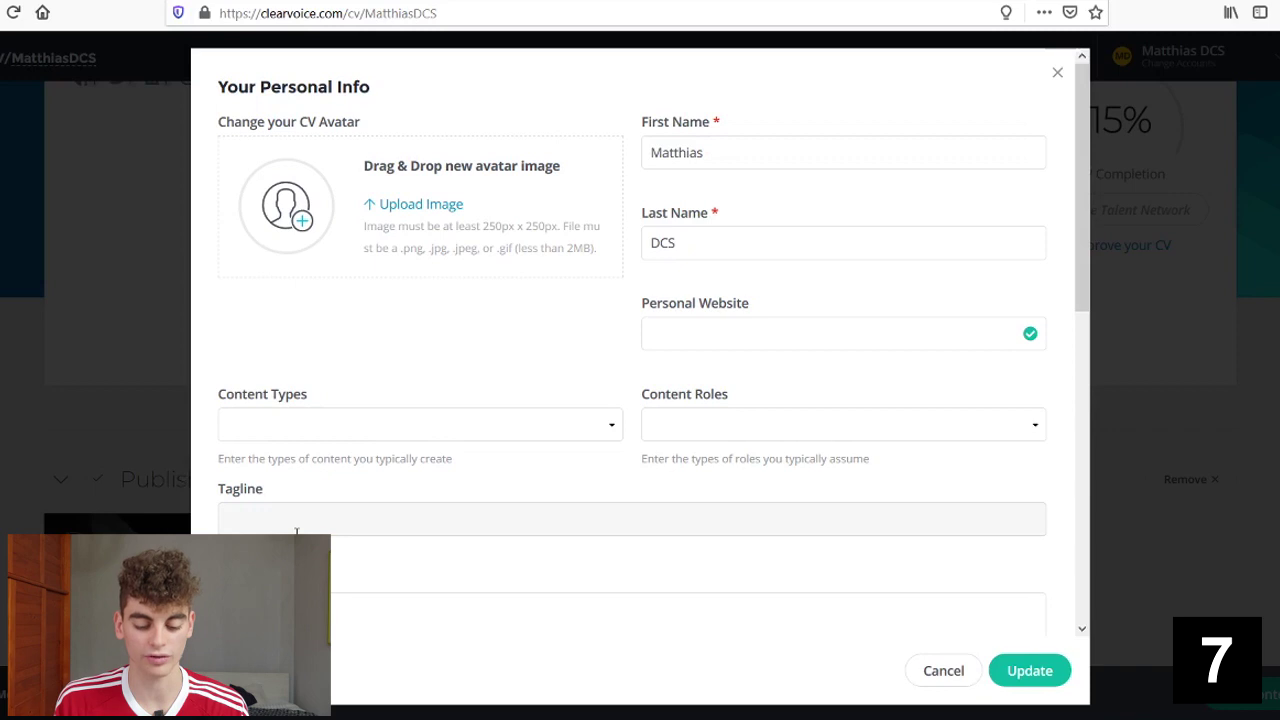
left_click(423, 422)
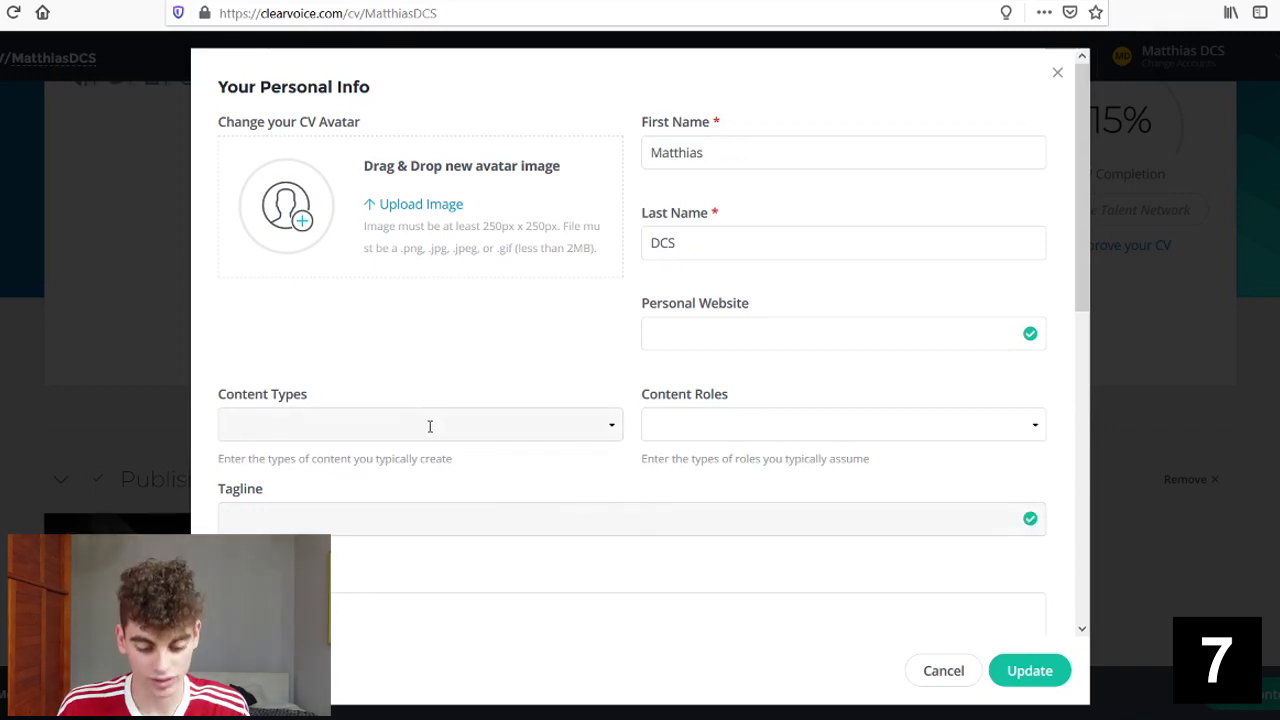
left_click(265, 231)
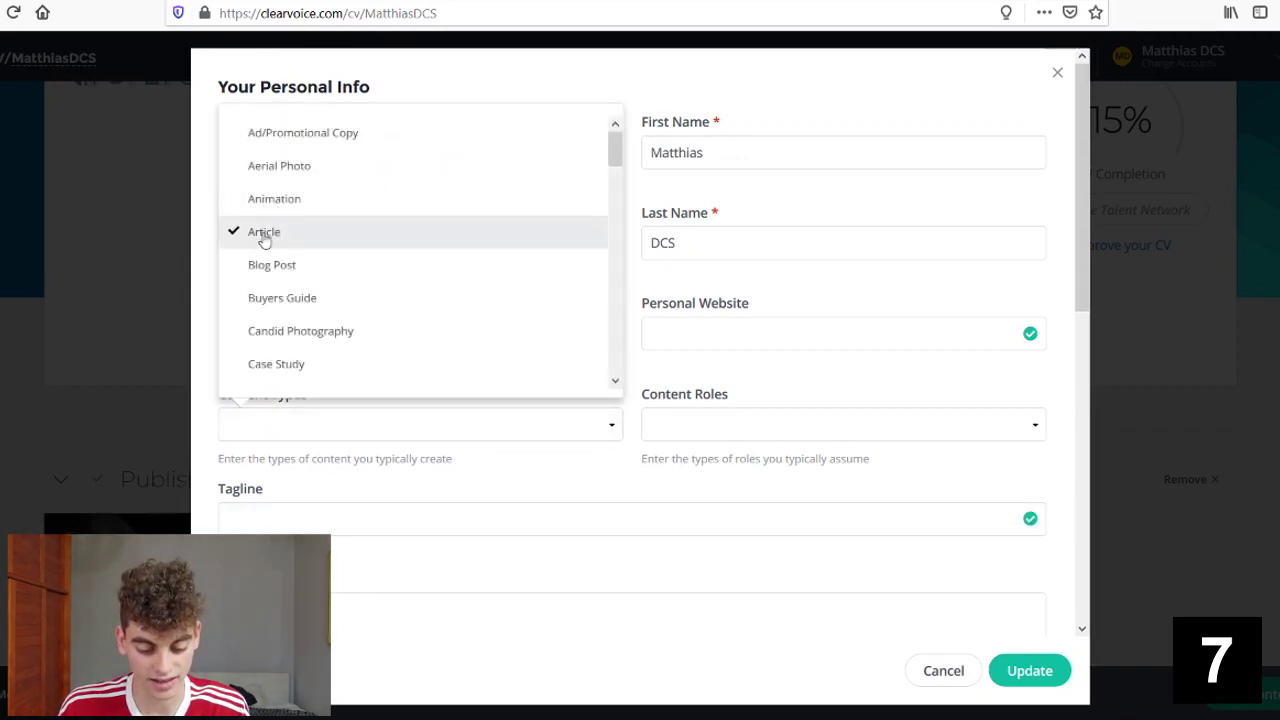
left_click(771, 424)
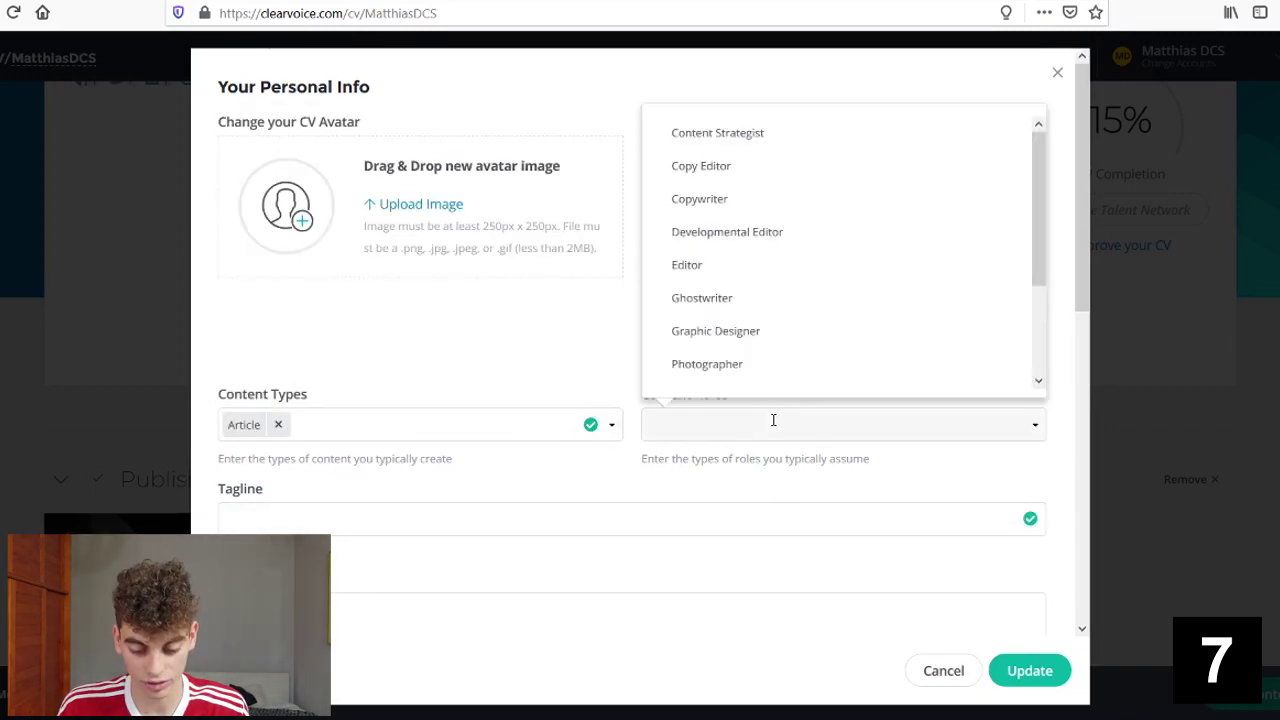
left_click(736, 133)
left_click(554, 357)
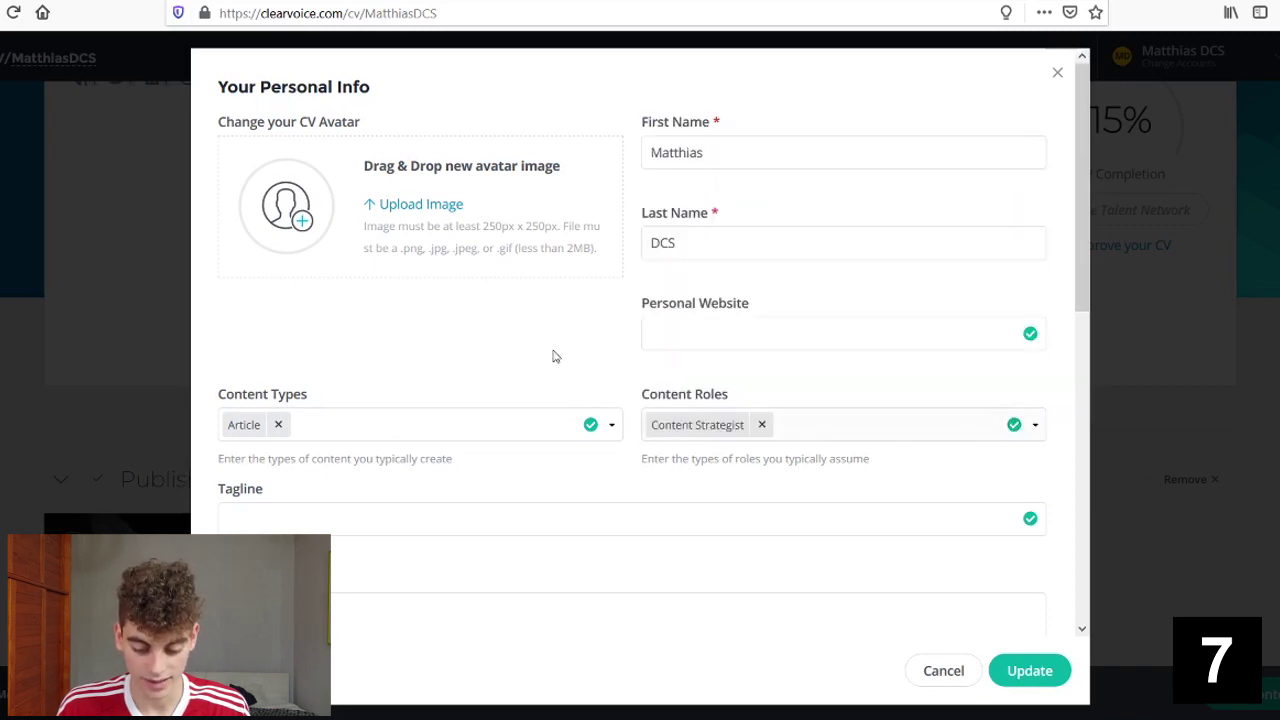
Step: Enter the tagline "Je créée des articles professionnels pour éduquer le jeunes public à gérer ses finances personnelles."
scroll(214, 408, "down", 3)
left_click(260, 290)
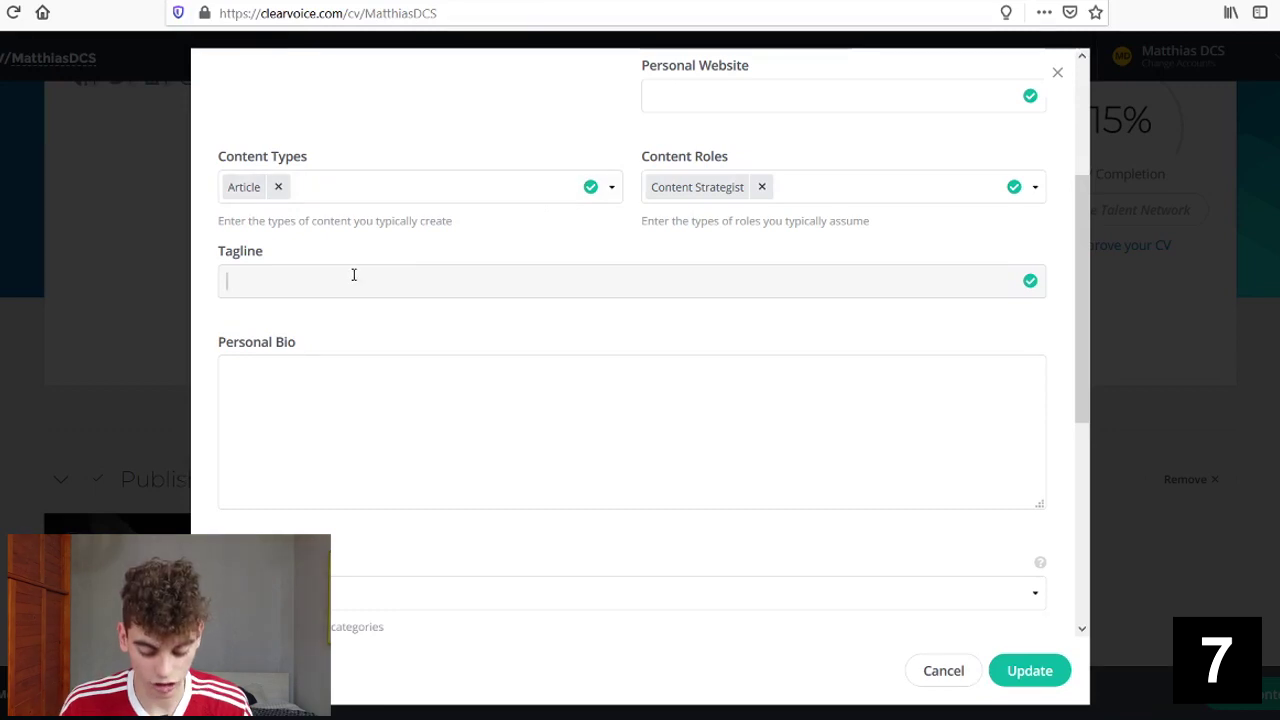
type("éée des ar")
type("ticles professionnels pour éduquer le jeunes public à gérer ses finances personnelles.")
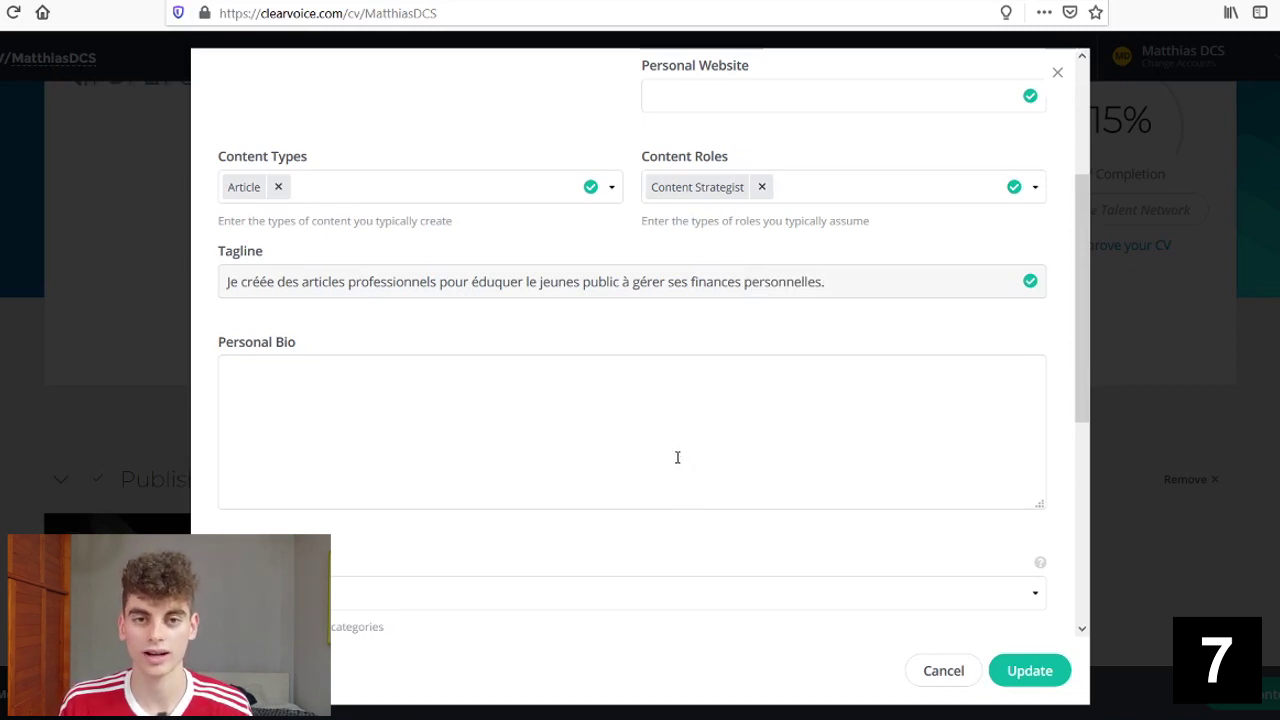
Step: Write a French personal bio beginning "Ecrire est ma passion, la finance est mon expertise" on helping people manage their money, and save the personal info
left_click(261, 360)
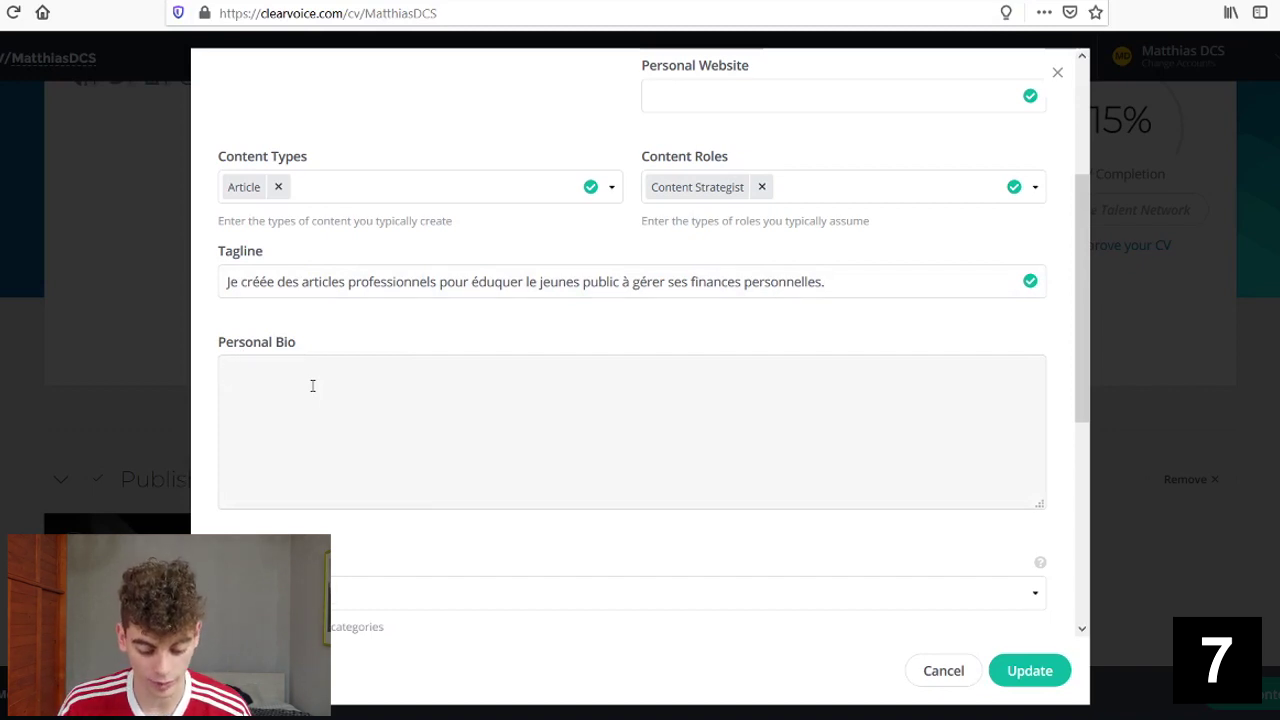
type("e est ma p")
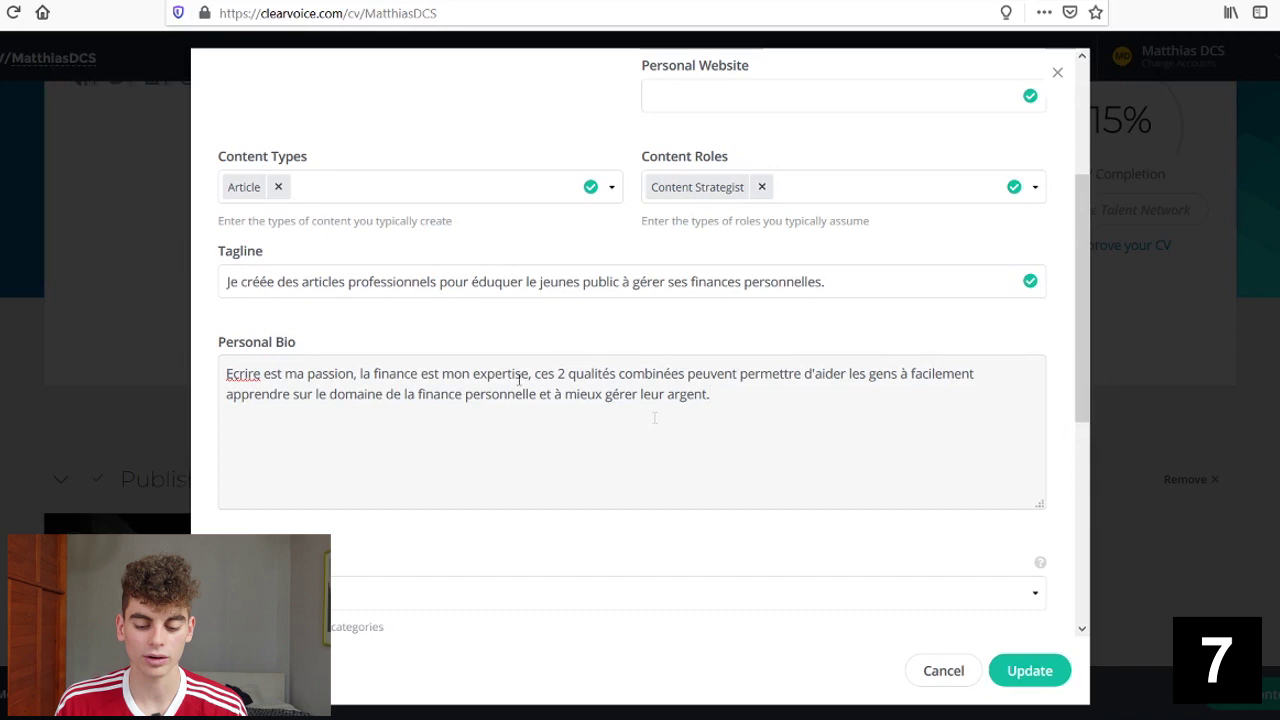
scroll(923, 423, "down", 3)
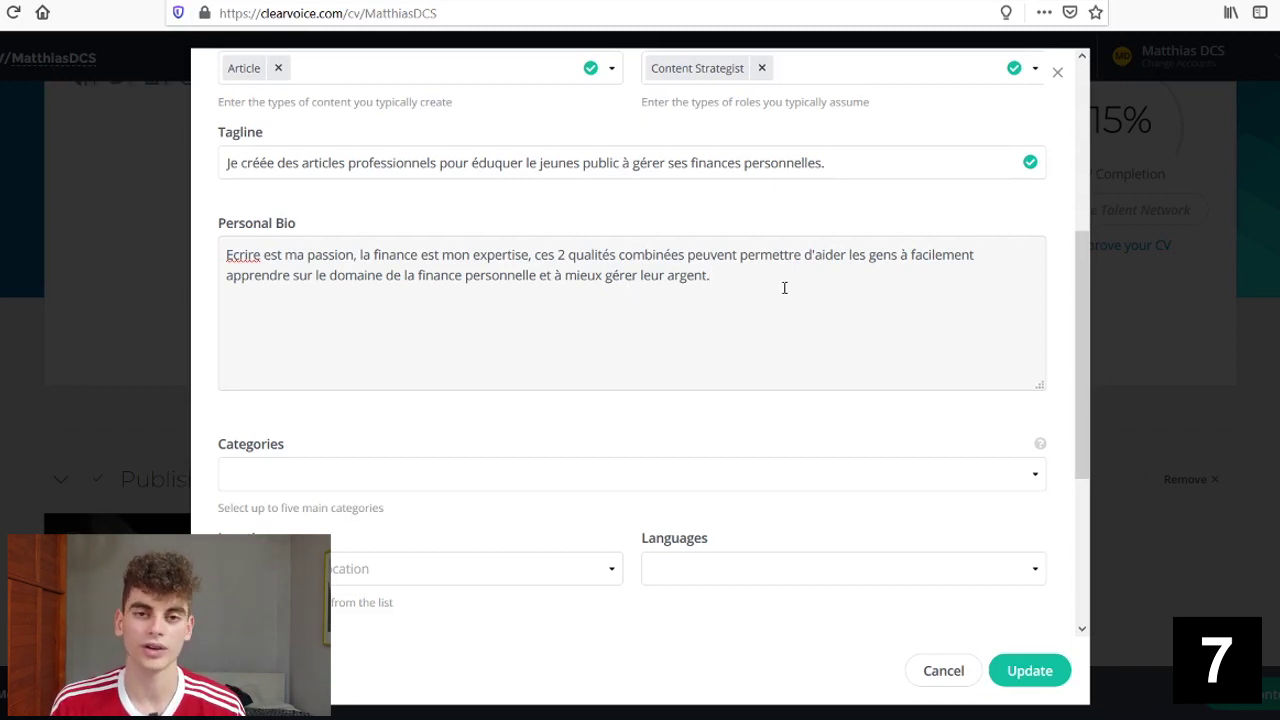
scroll(812, 294, "down", 3)
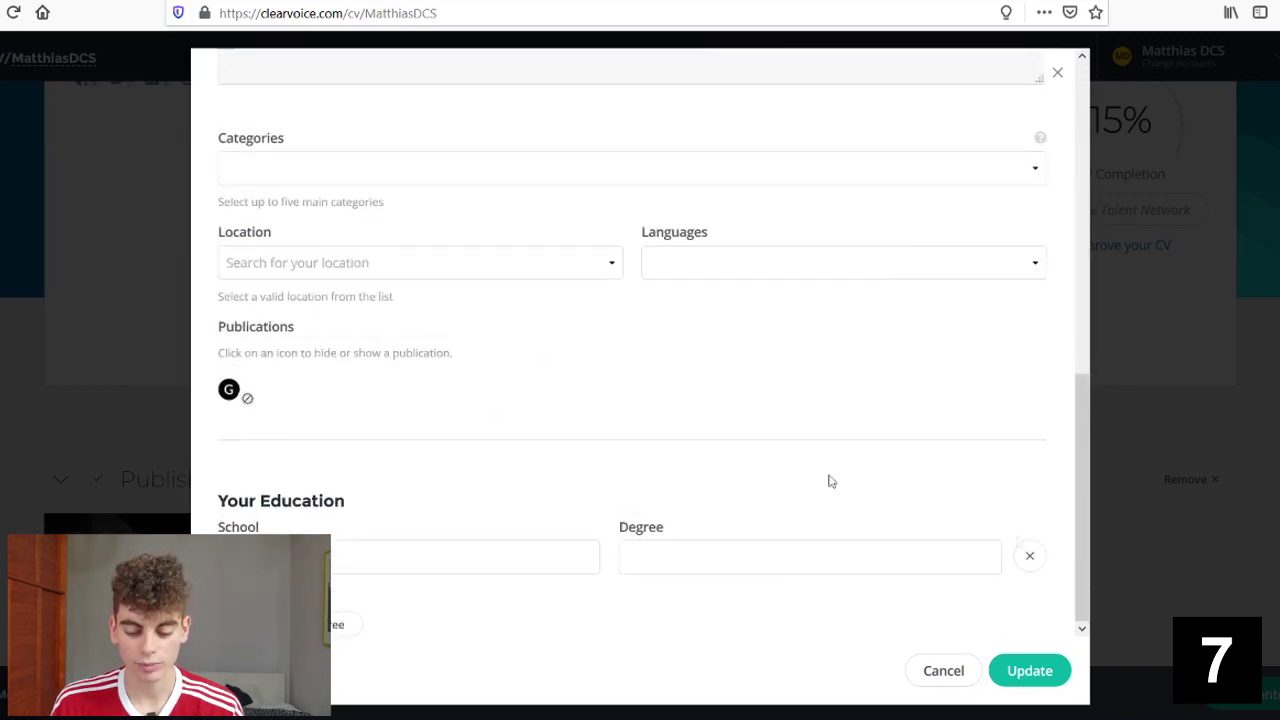
left_click(1031, 671)
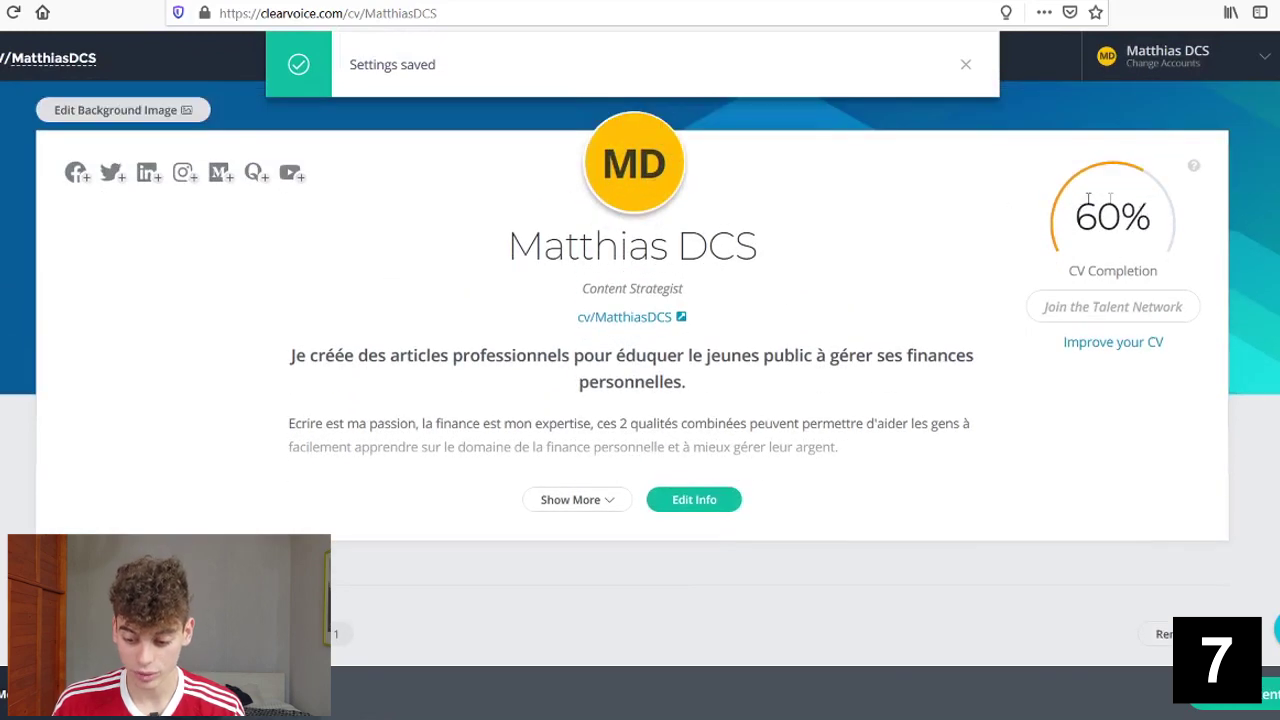
Step: Review the CV completion score, the list of suggested CV improvements and the Published Content section
mouse_move(1085, 240)
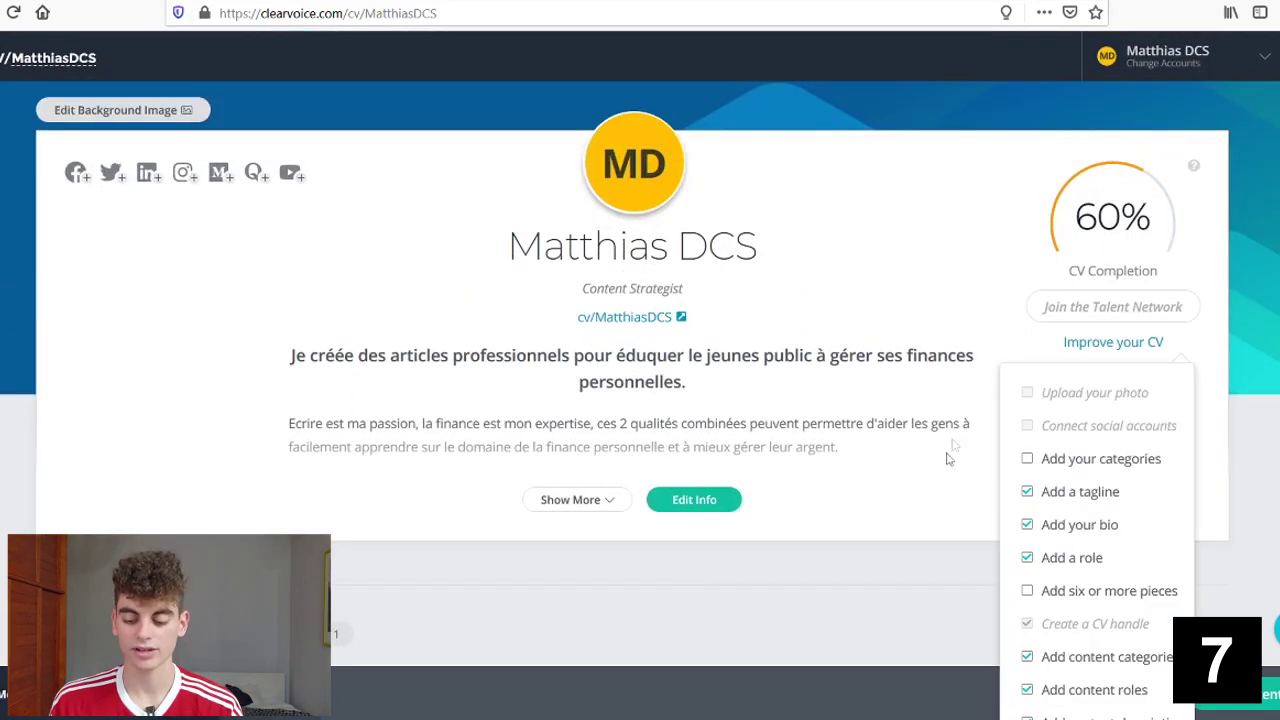
scroll(980, 351, "down", 2)
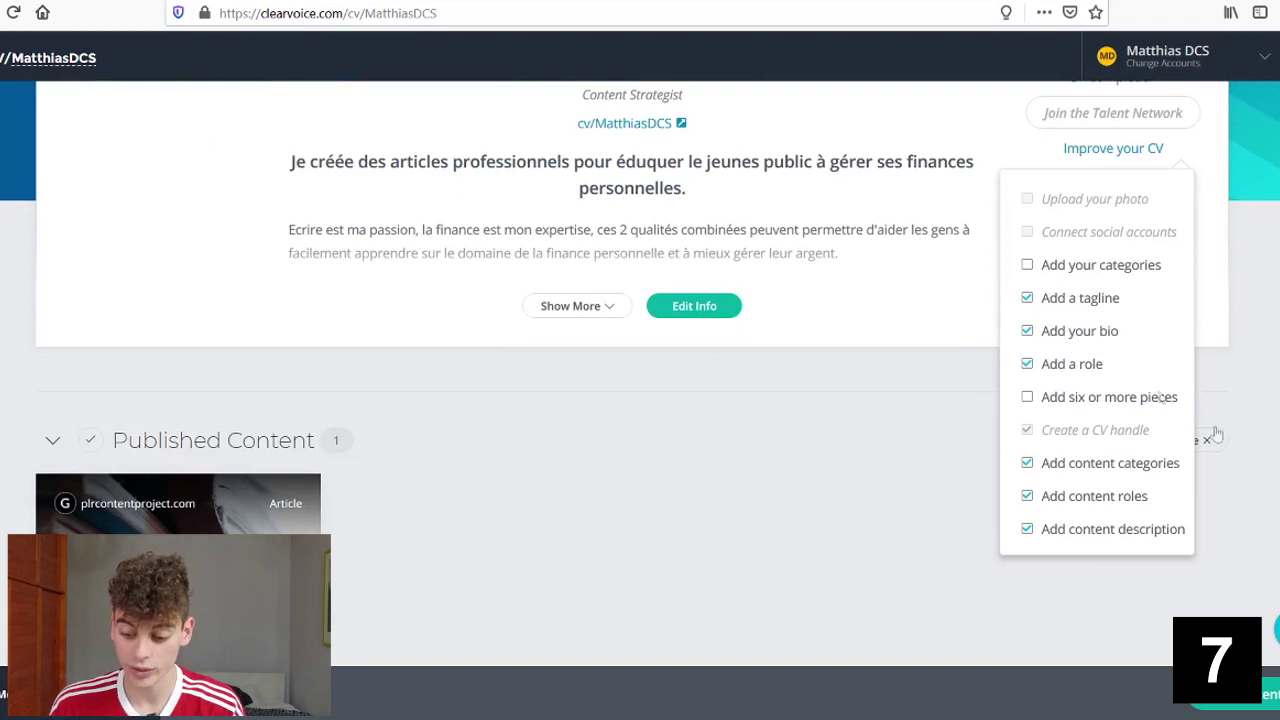
scroll(1150, 430, "up", 2)
scroll(1078, 437, "down", 2)
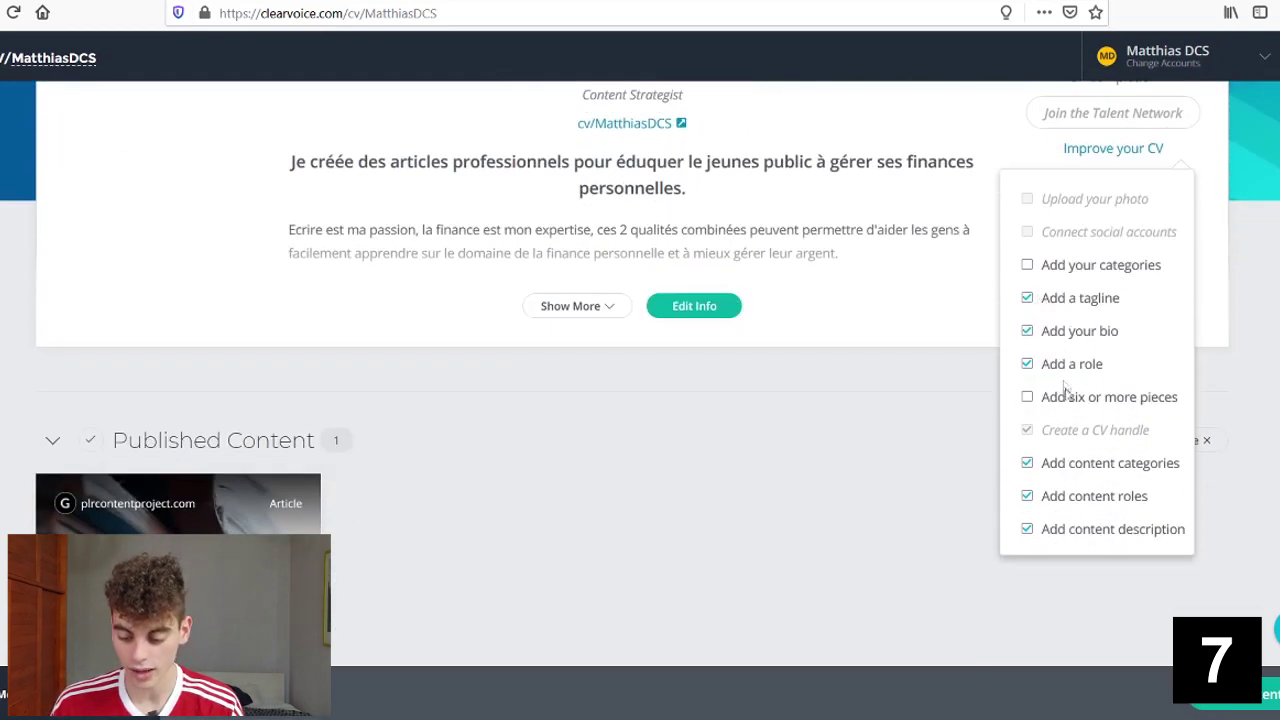
scroll(1083, 557, "down", 2)
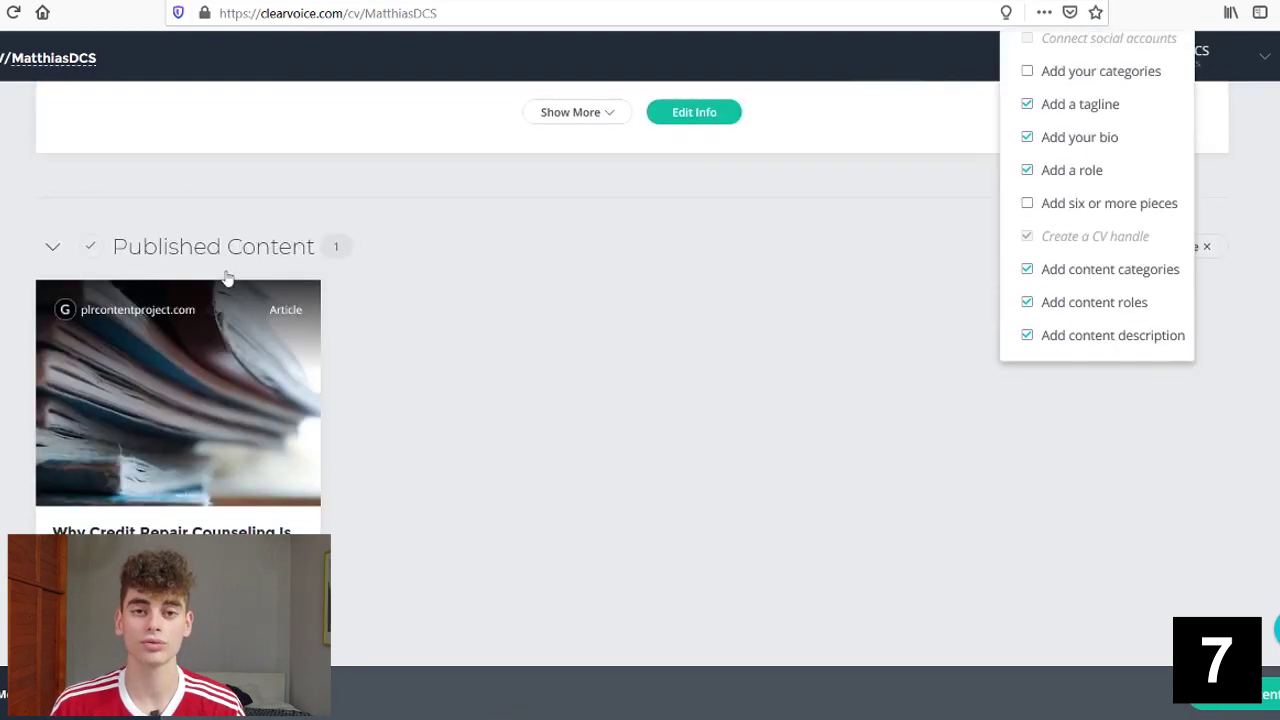
scroll(744, 496, "up", 2)
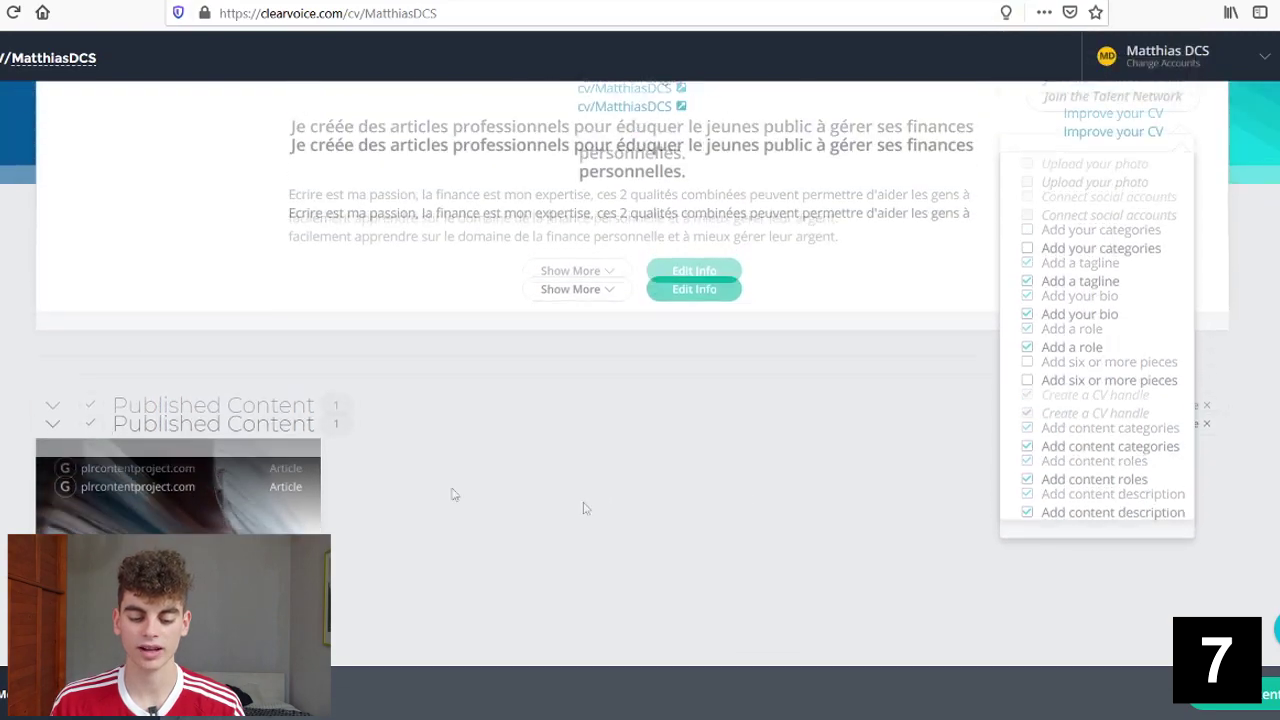
scroll(320, 371, "down", 1)
scroll(366, 423, "up", 2)
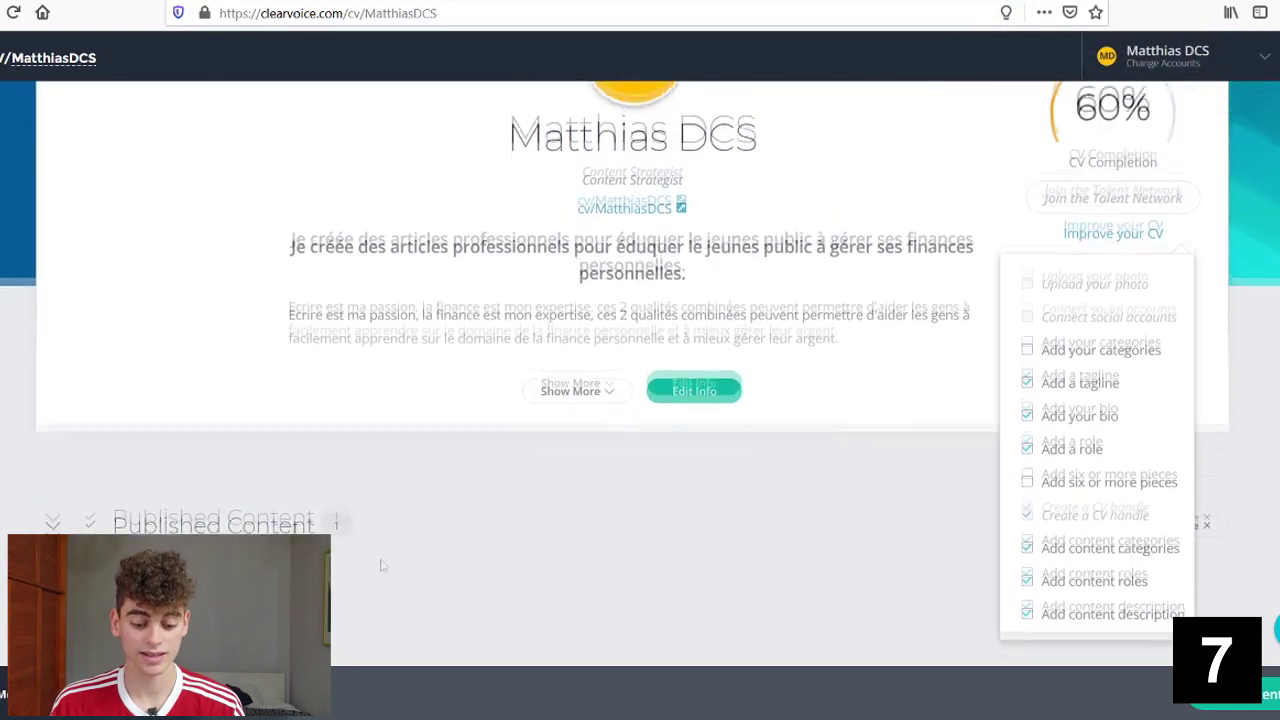
scroll(440, 386, "down", 2)
scroll(966, 491, "up", 2)
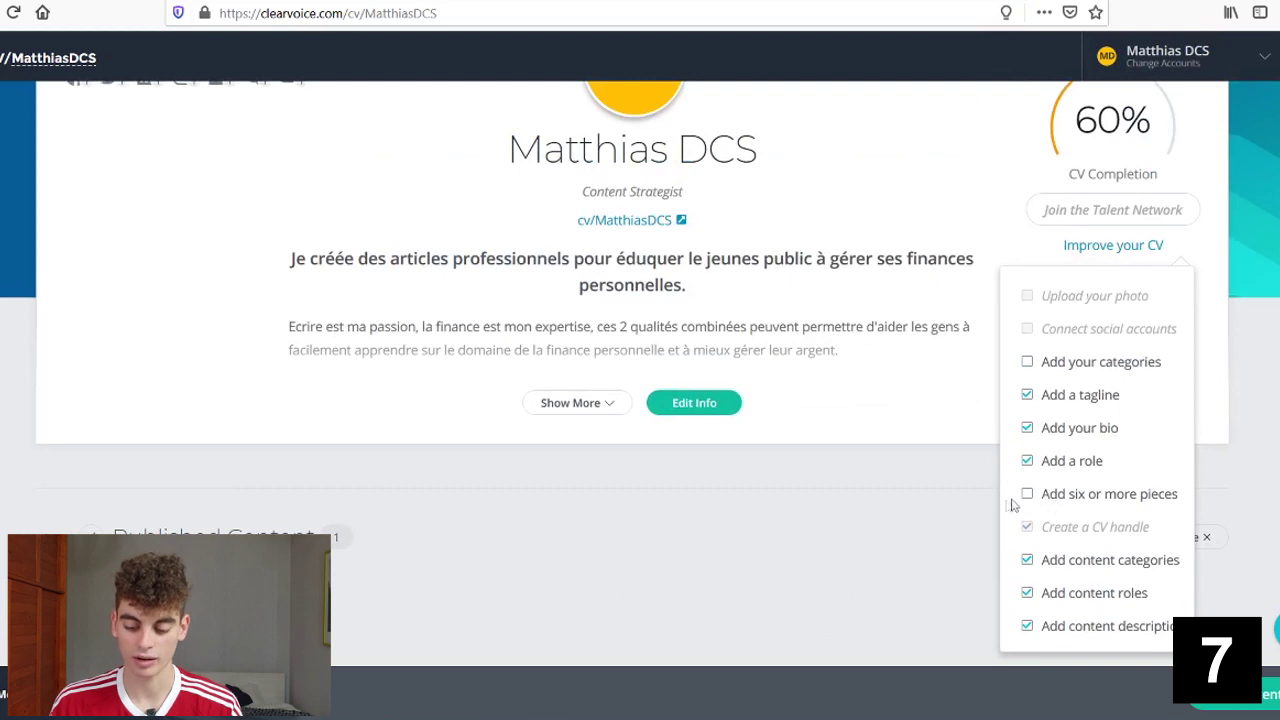
scroll(1158, 206, "up", 1)
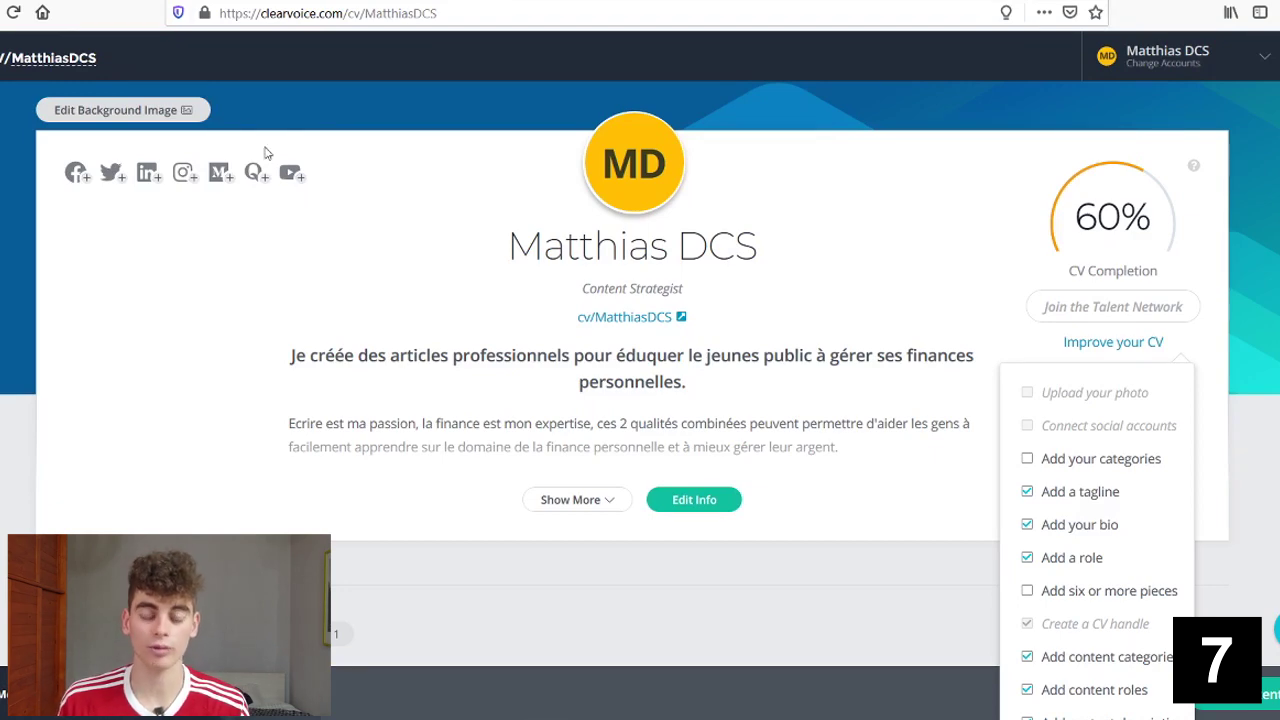
Step: Look over the credit repair article and the FREE PLR Article Directory on PLR Content Project, comparing with the CV page
key("ctrl+Tab")
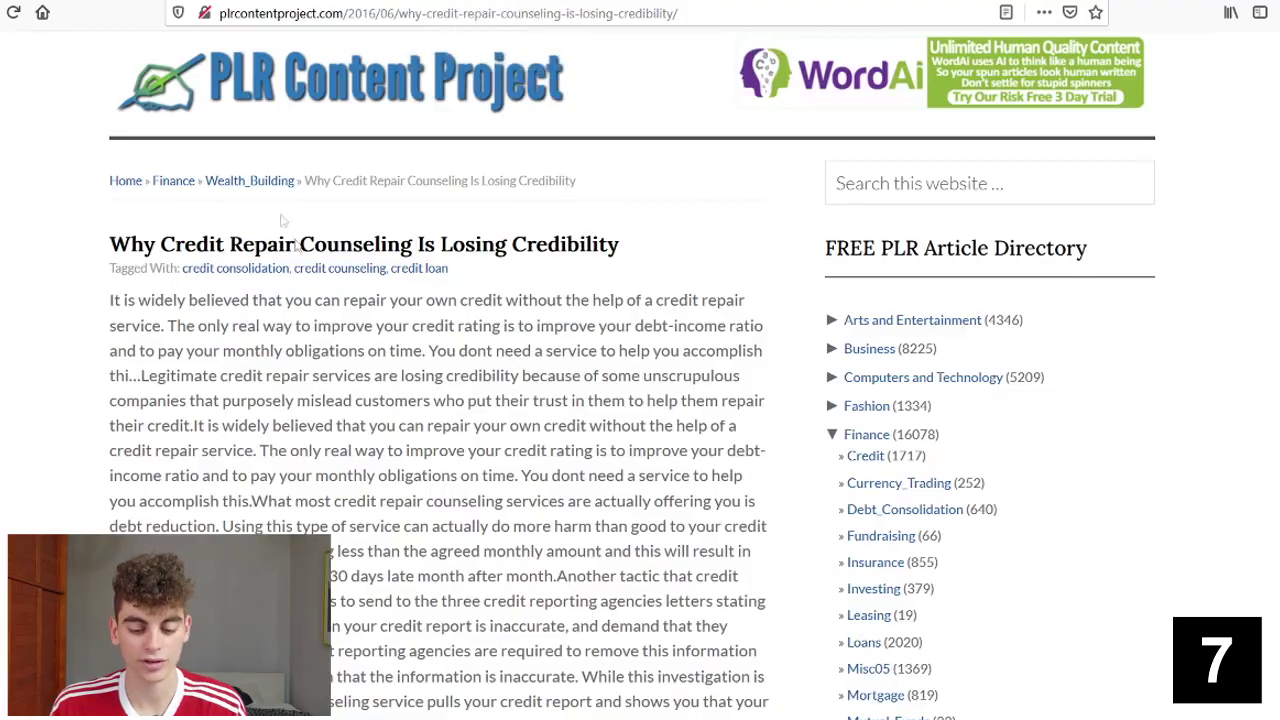
scroll(298, 246, "down", 10)
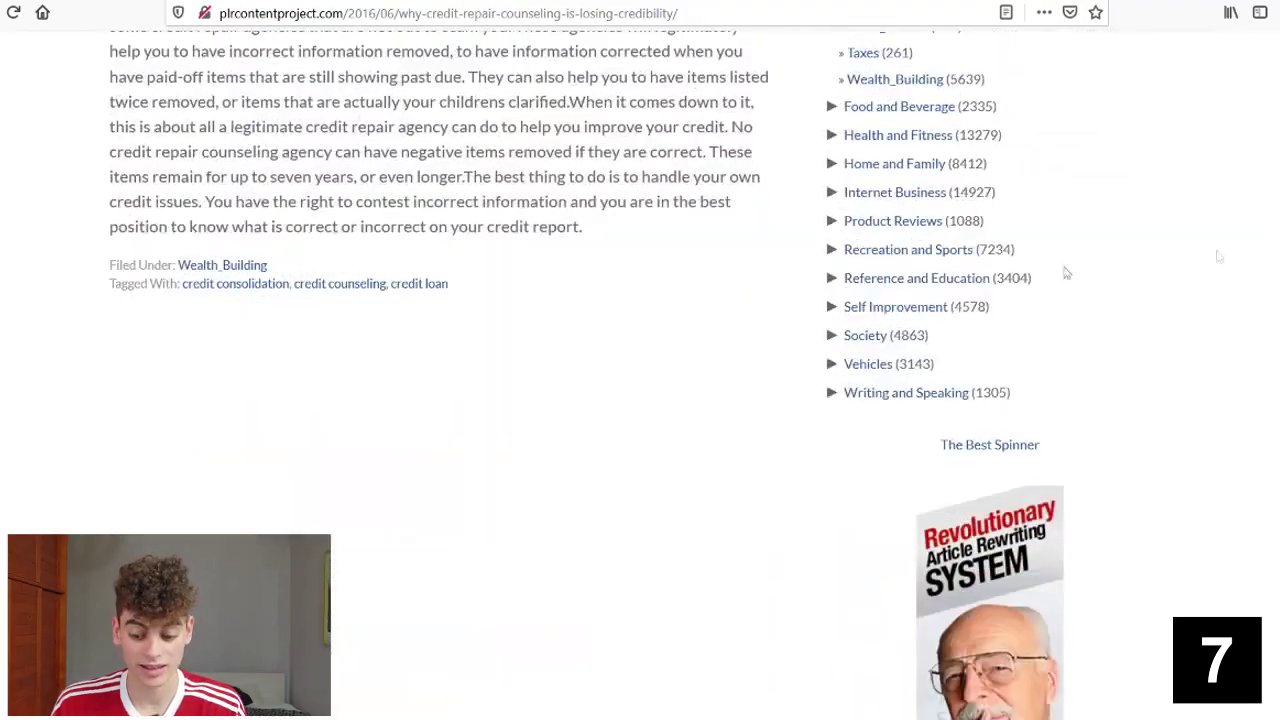
scroll(1214, 251, "up", 10)
key("ctrl+shift+Tab")
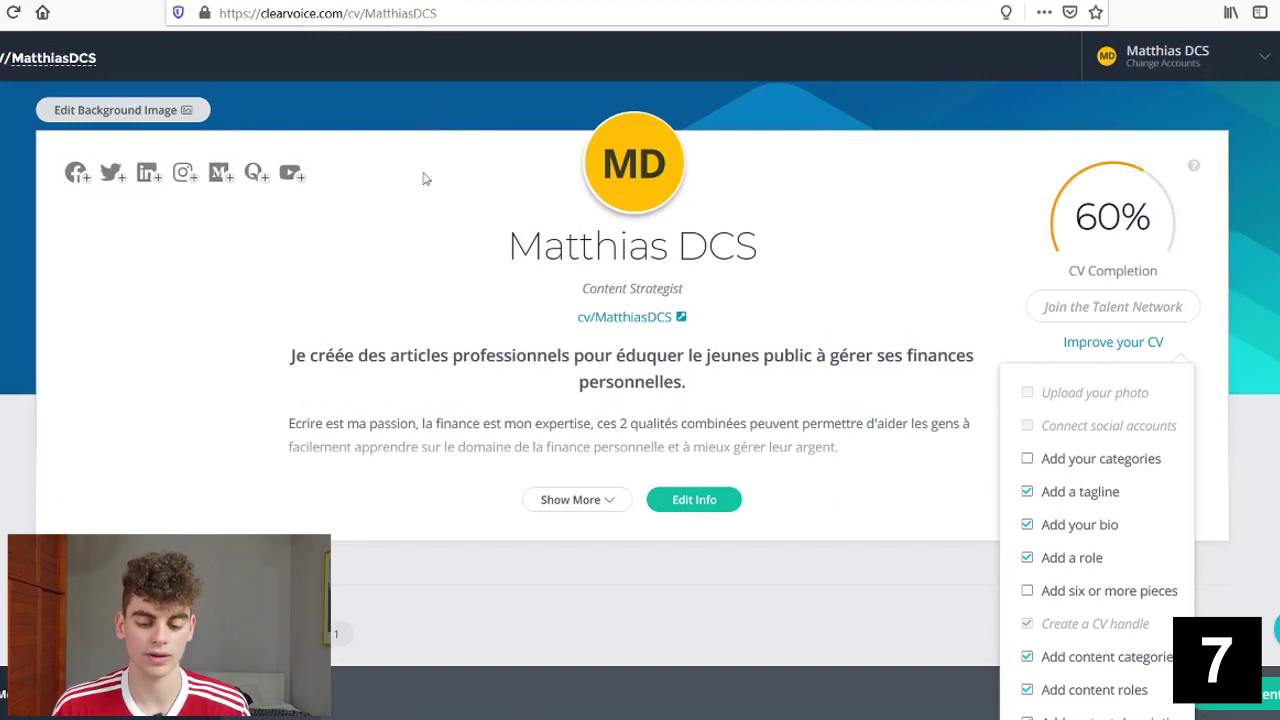
key("ctrl+Tab")
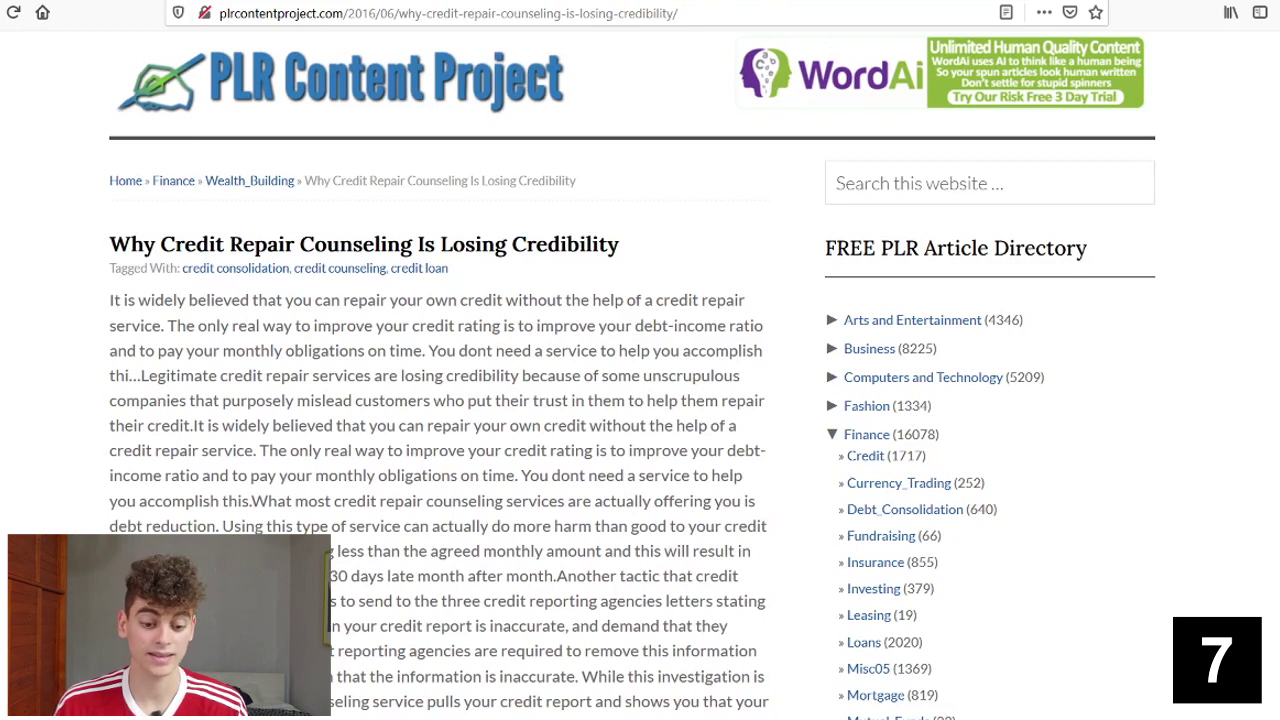
key("ctrl+Tab")
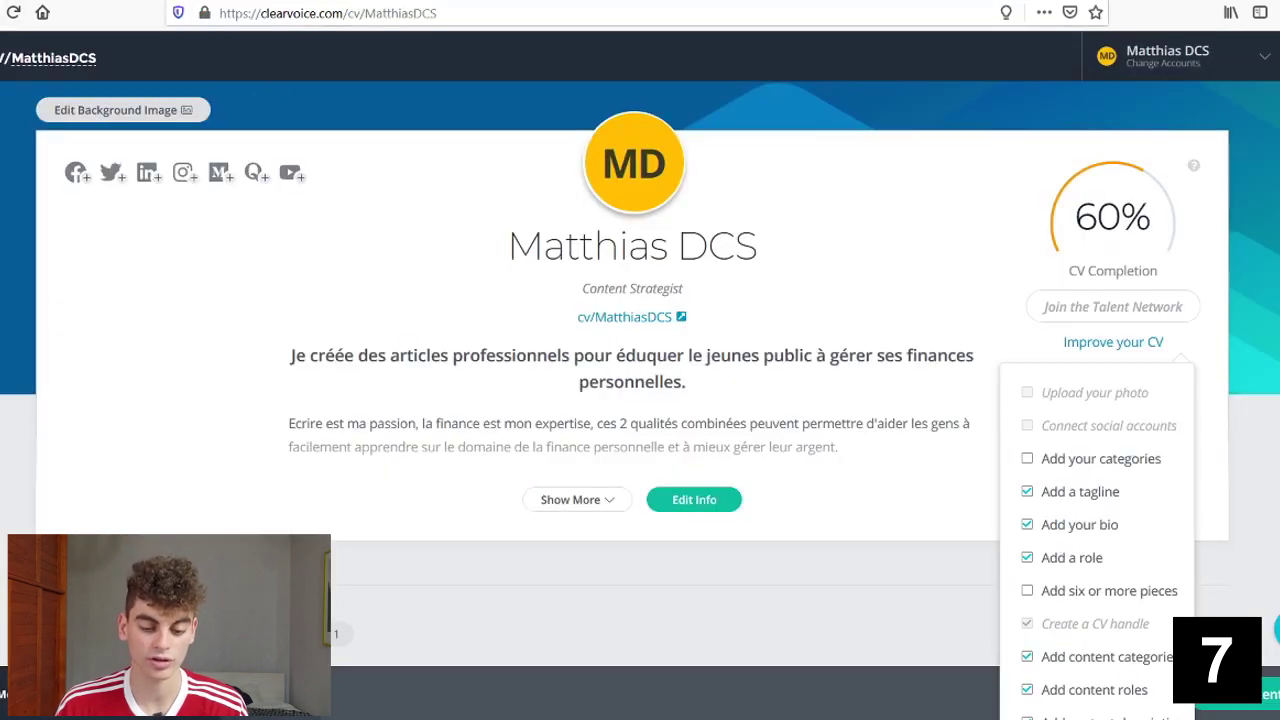
key("ctrl+Tab")
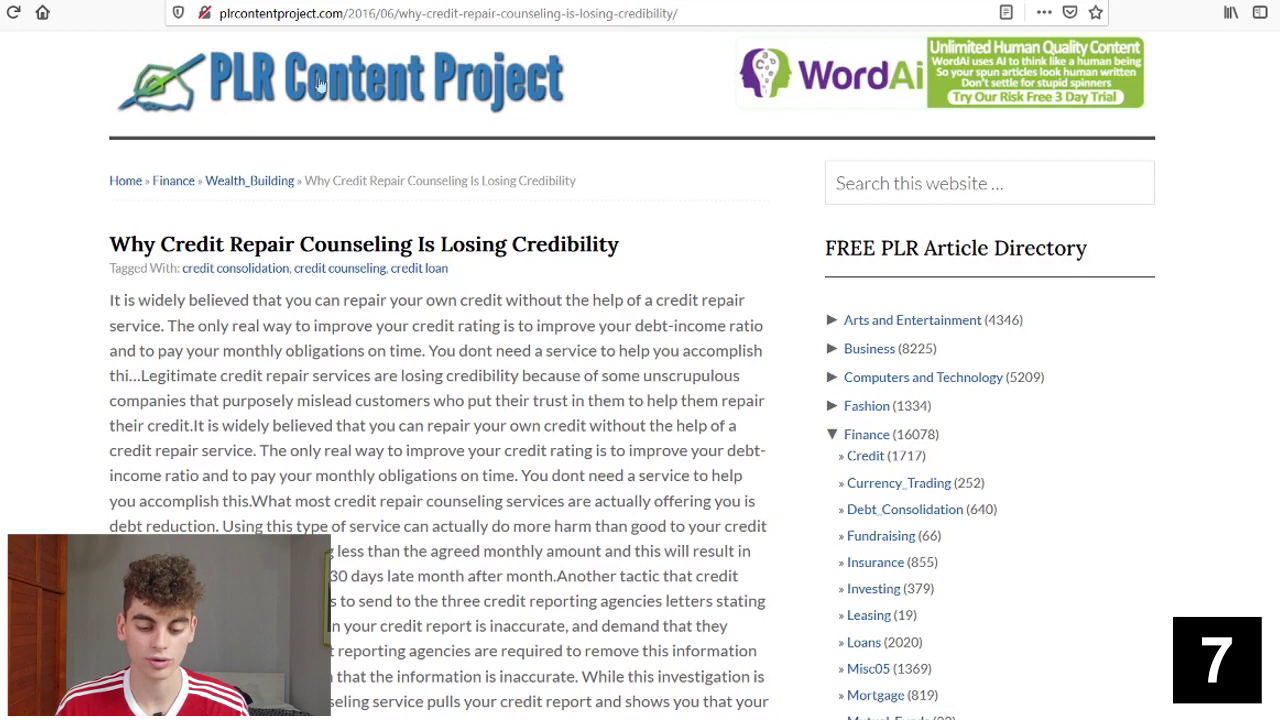
Step: Bring up the form for adding content by URL on the CV, and return to PLR Content Project to find another article
key("ctrl+Tab")
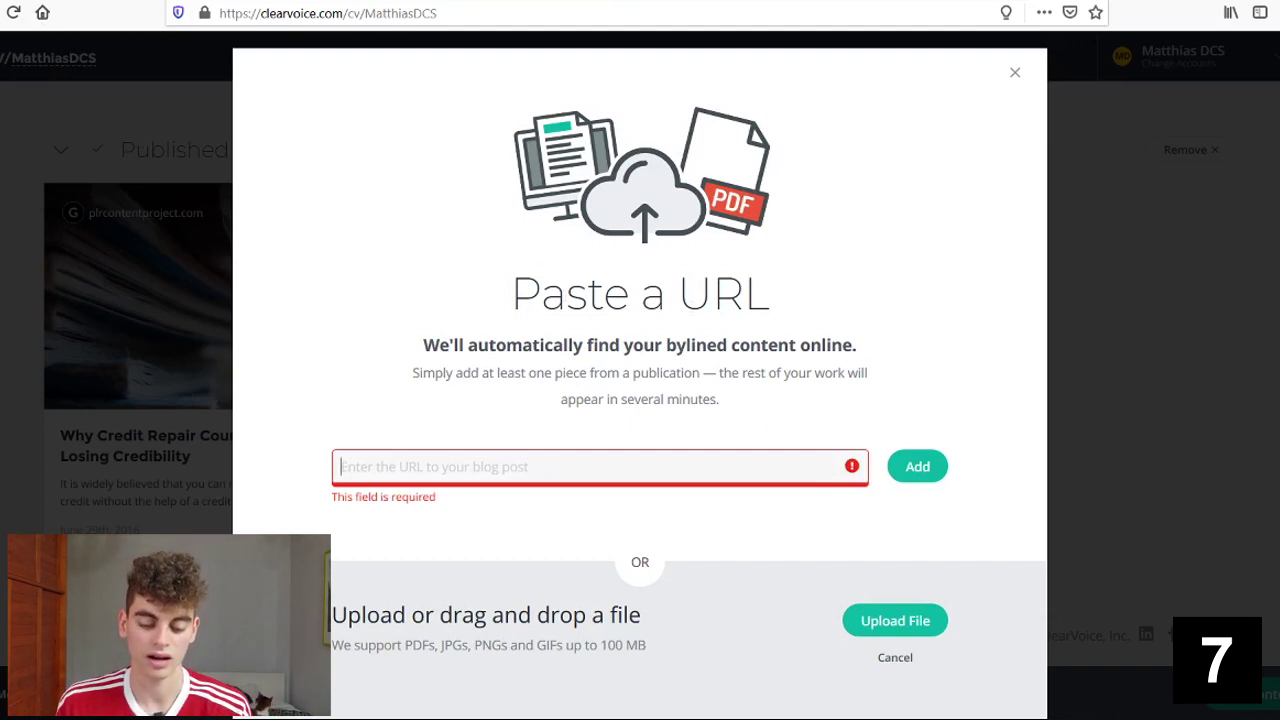
left_click(511, 3)
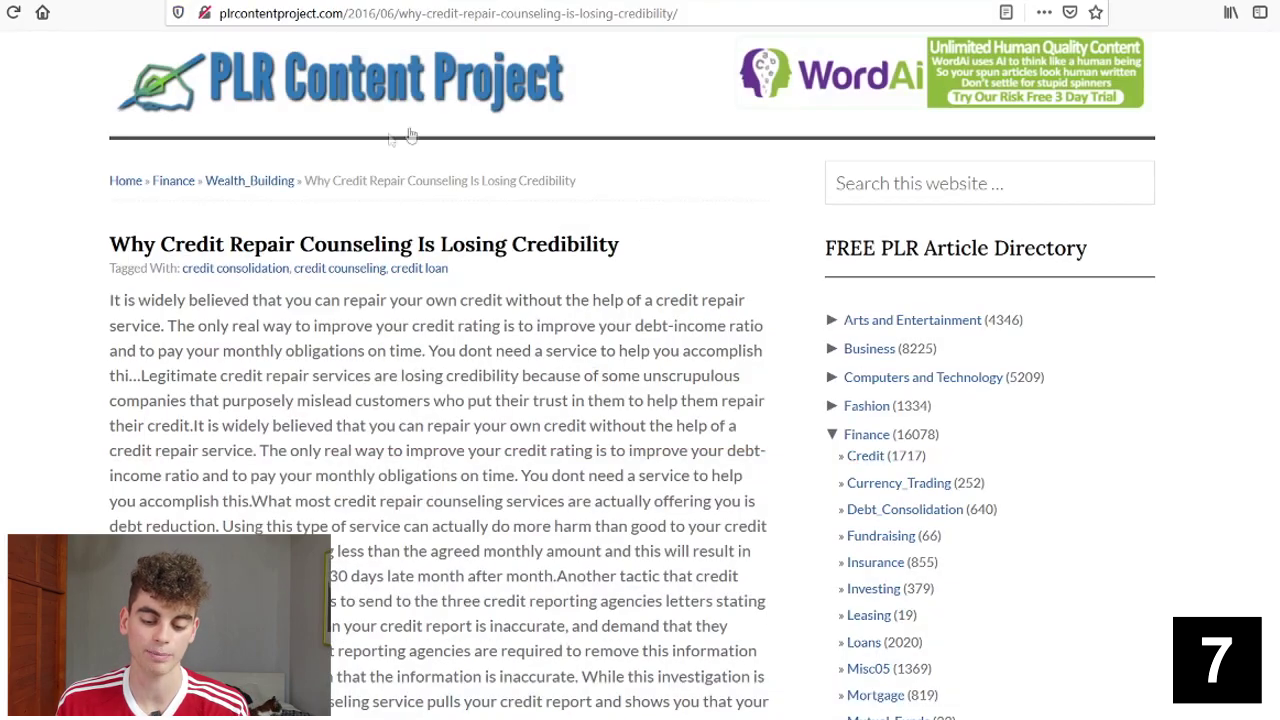
scroll(386, 206, "down", 3)
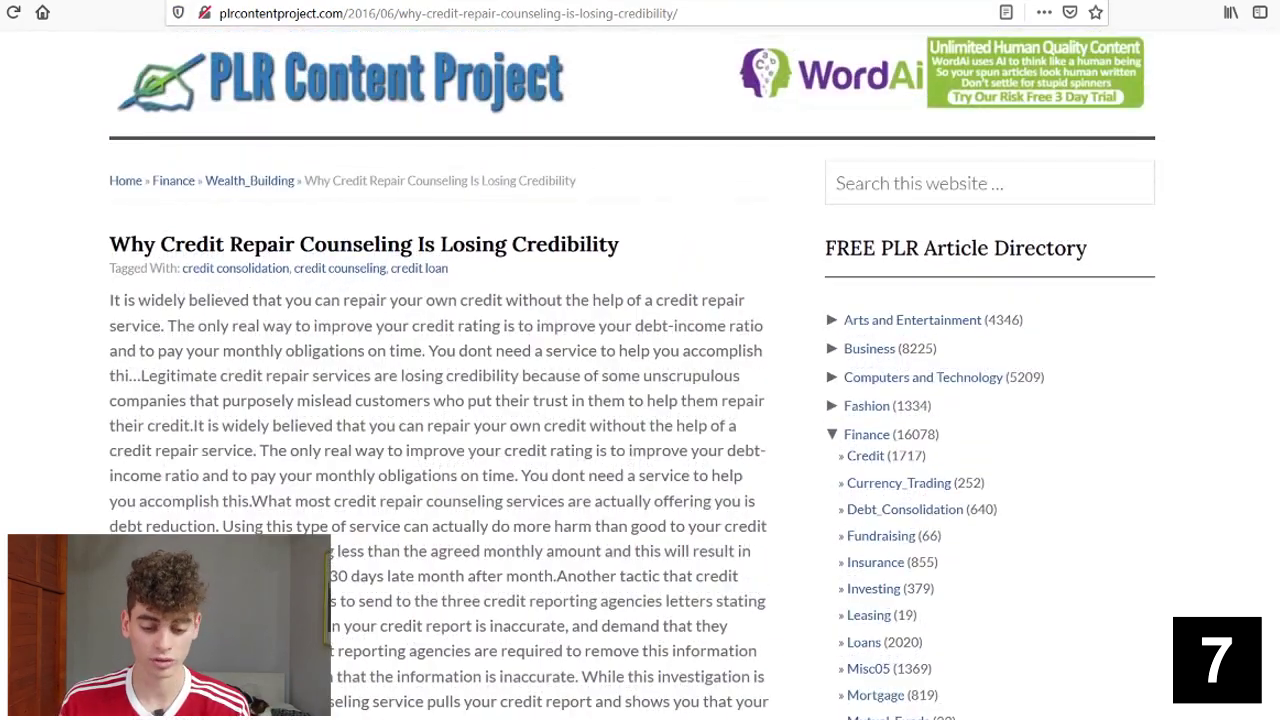